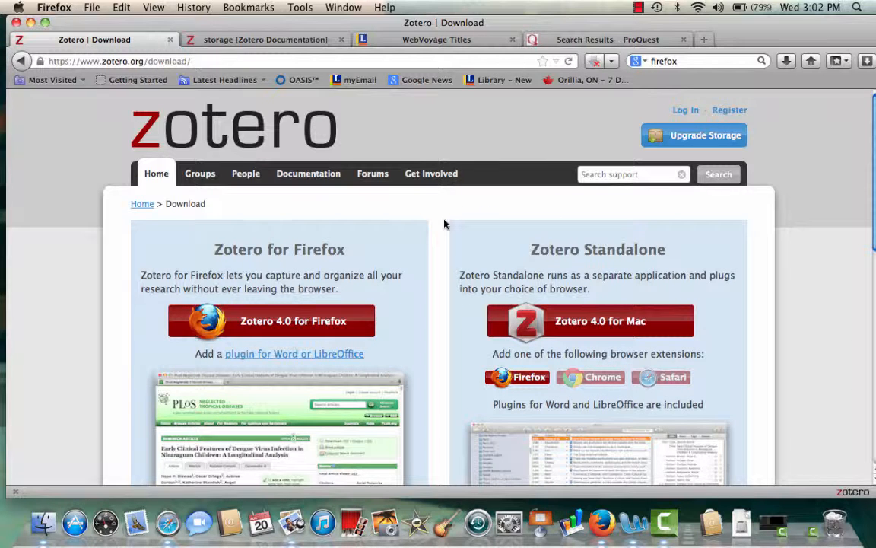
Look over the Zotero download page, and briefly show and hide the Zotero pane
{"action": "scroll", "coordinate": [445, 224], "scroll_direction": "down", "scroll_amount": 10}
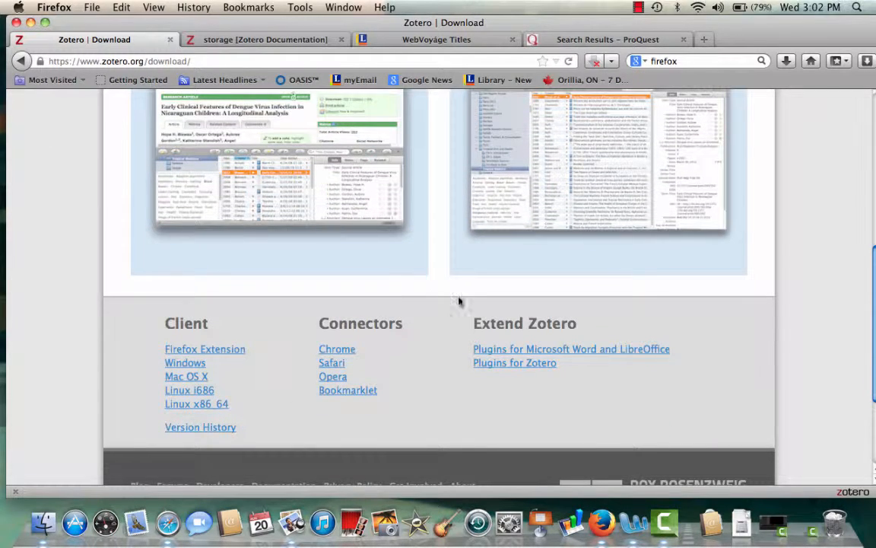
{"action": "scroll", "coordinate": [460, 300], "scroll_direction": "up", "scroll_amount": 10}
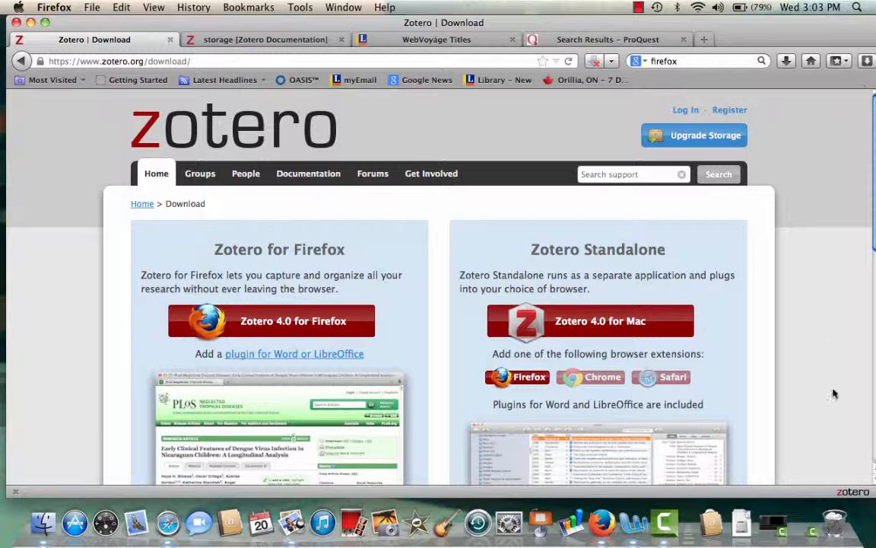
{"action": "left_click", "coordinate": [854, 492]}
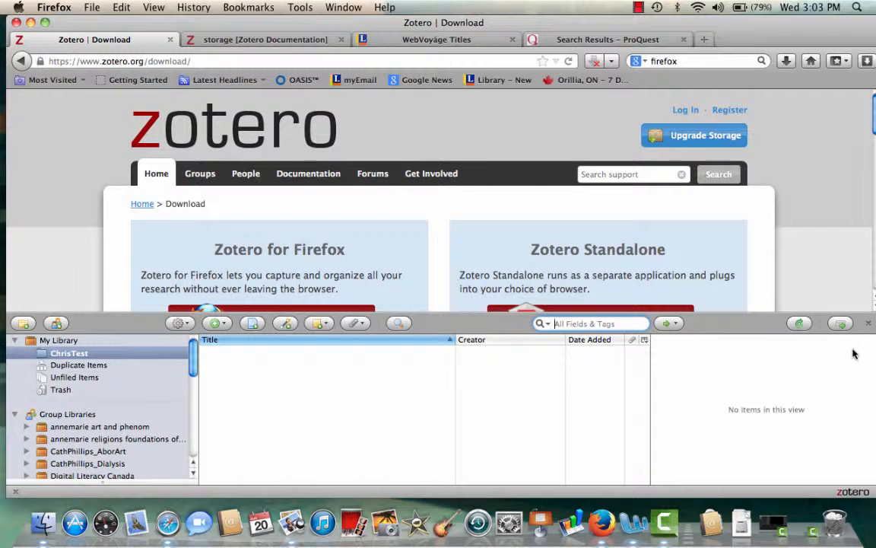
{"action": "left_click", "coordinate": [868, 324]}
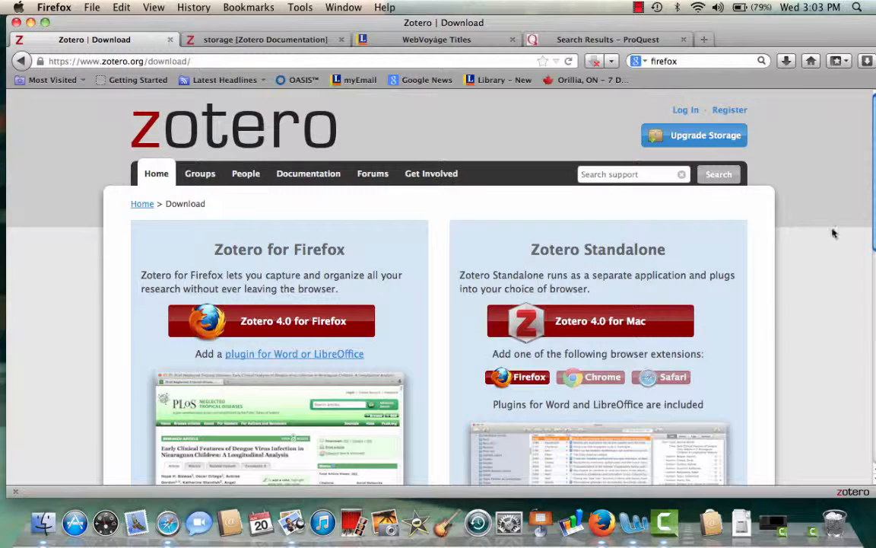
Open the Zotero pane and review the Sync settings in Zotero's preferences
{"action": "left_click", "coordinate": [851, 493]}
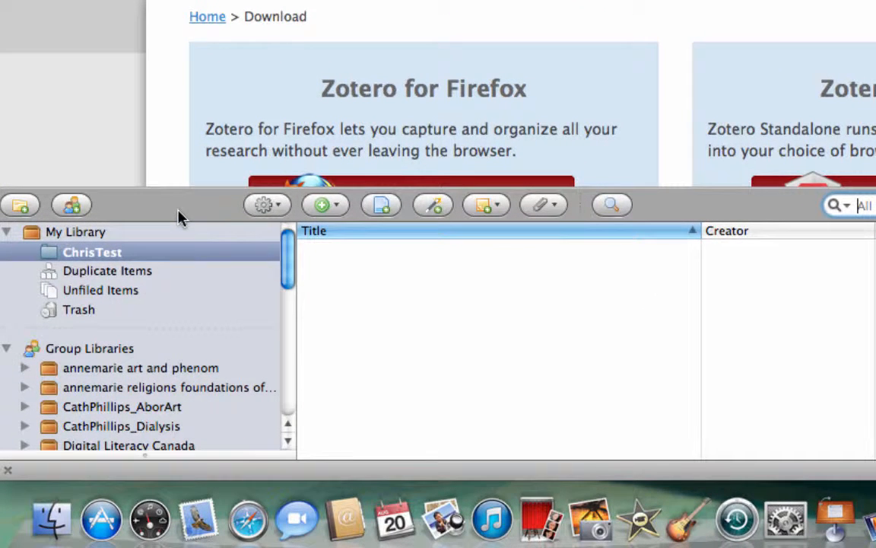
{"action": "left_click", "coordinate": [268, 205]}
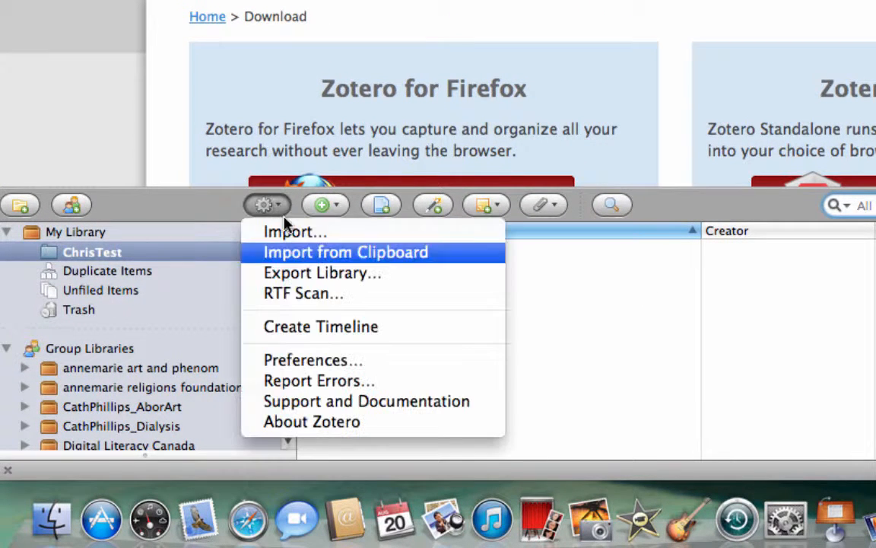
{"action": "left_click", "coordinate": [320, 364]}
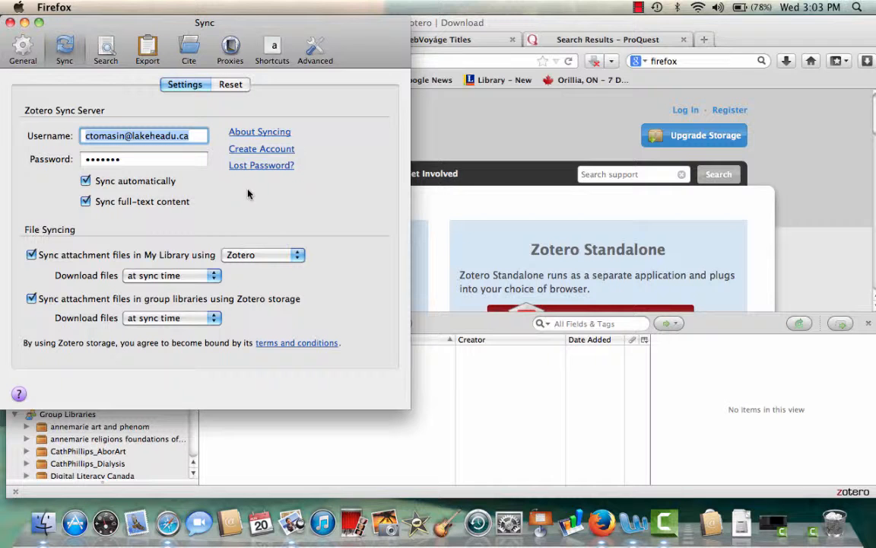
{"action": "left_click", "coordinate": [10, 22]}
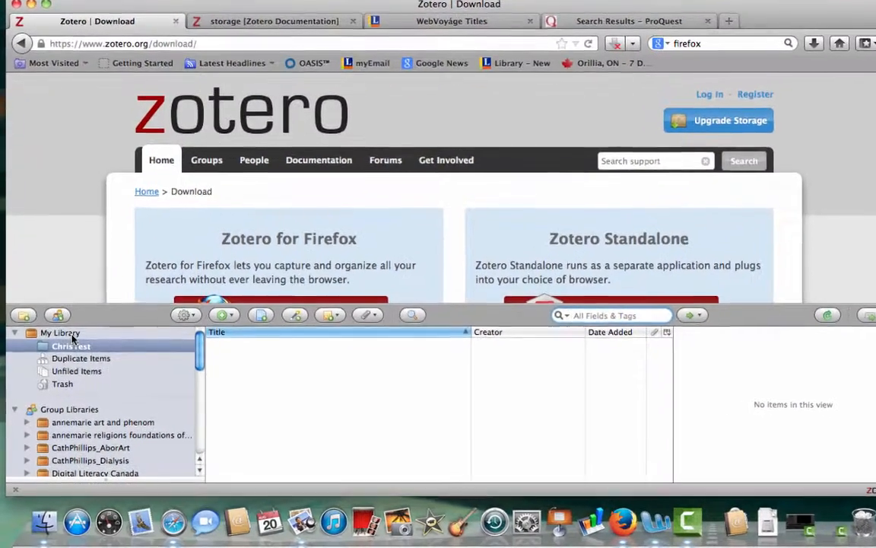
View the contents of My Library and the first three group libraries, and bring up and cancel the new collection prompt
{"action": "left_click", "coordinate": [69, 342]}
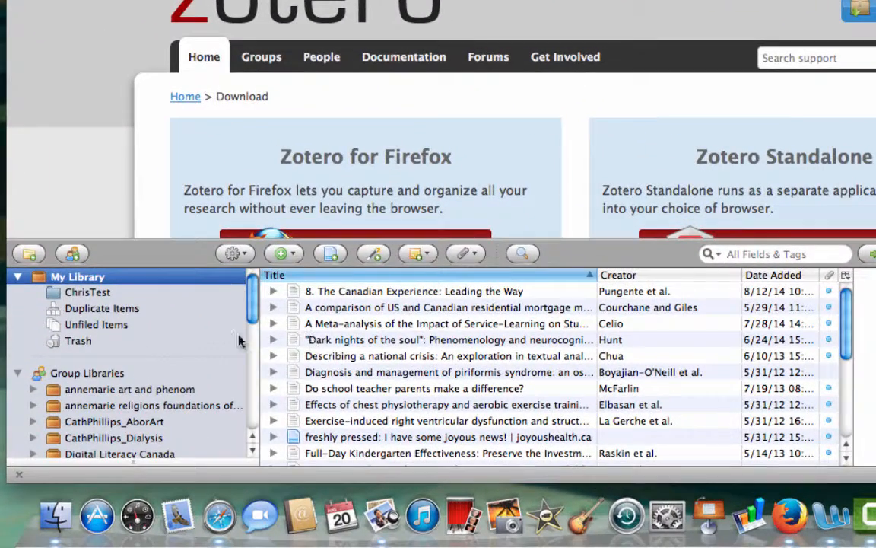
{"action": "left_click", "coordinate": [162, 391]}
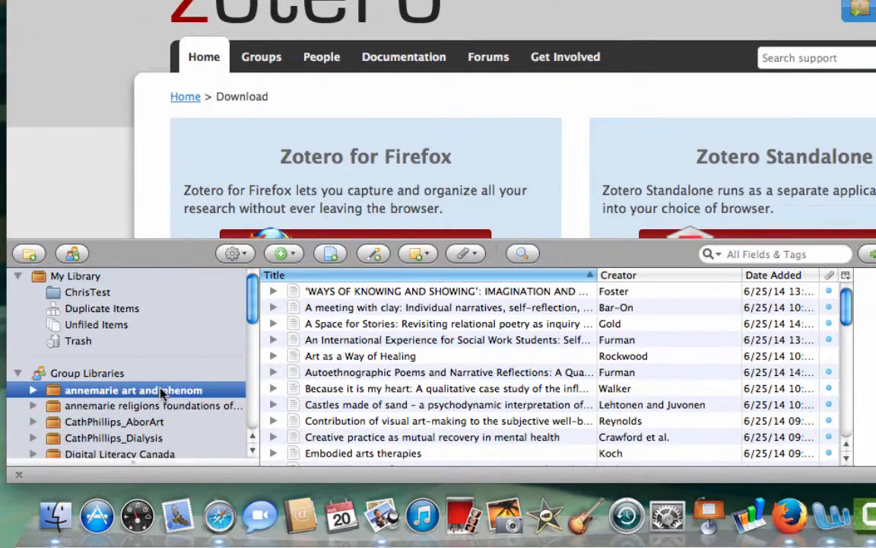
{"action": "left_click", "coordinate": [148, 408]}
{"action": "left_click", "coordinate": [128, 422]}
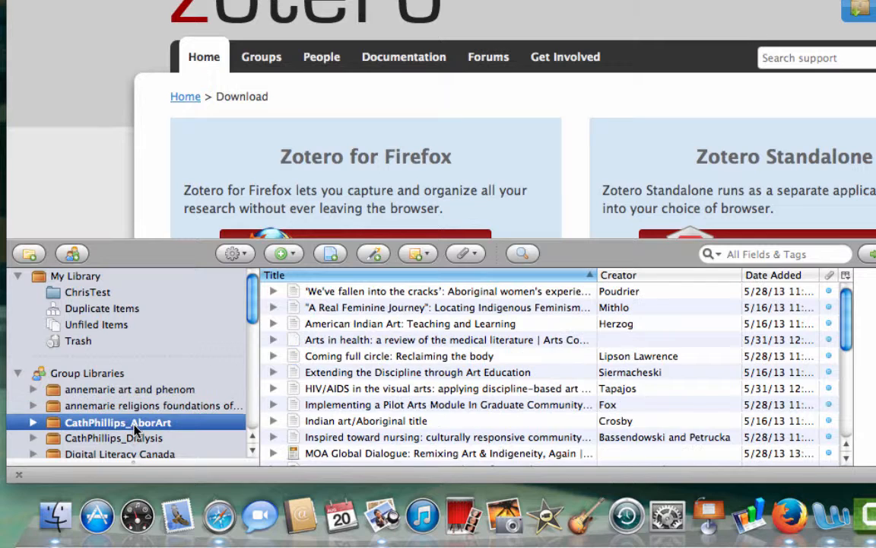
{"action": "left_click", "coordinate": [122, 391]}
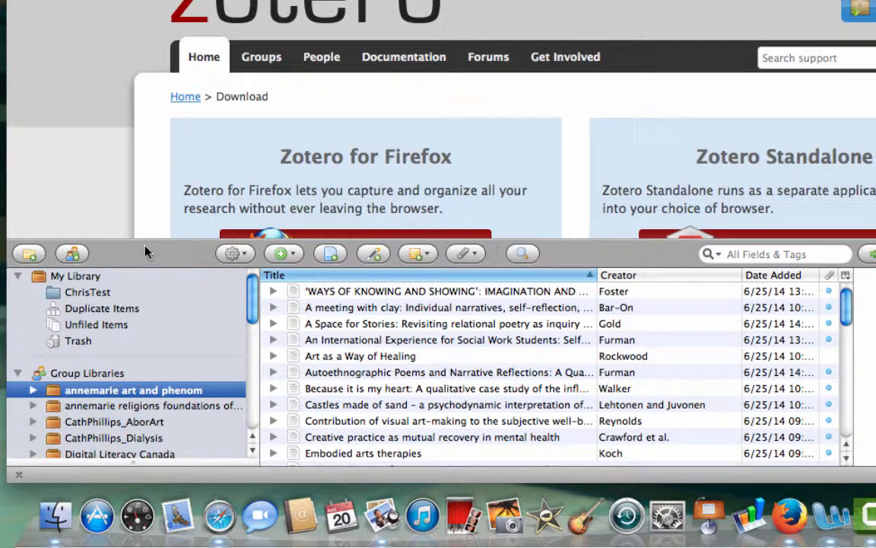
{"action": "left_click", "coordinate": [29, 257]}
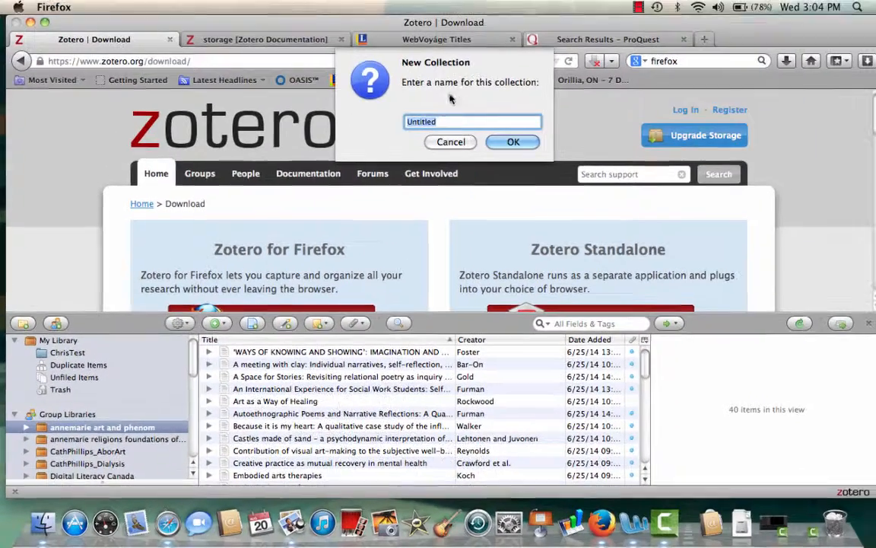
{"action": "left_click", "coordinate": [449, 141]}
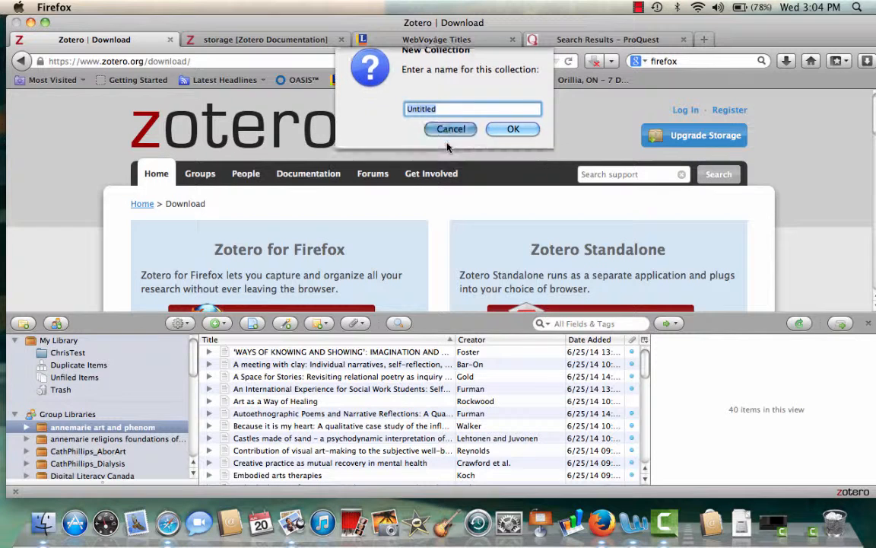
Examine the item details of four references in the third group library, including "Arts in health" and "Extending the Discipline through Art Education"
{"action": "left_click", "coordinate": [88, 451]}
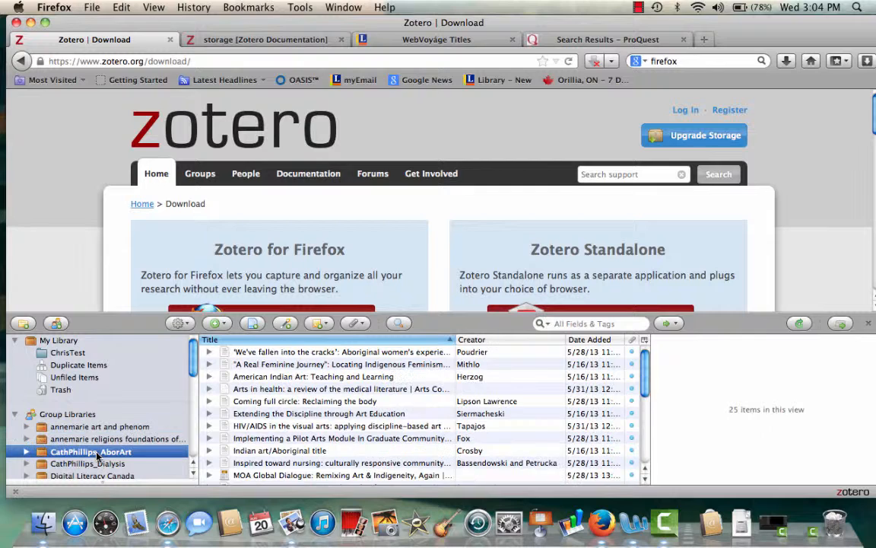
{"action": "left_click", "coordinate": [355, 390]}
{"action": "left_click", "coordinate": [754, 392]}
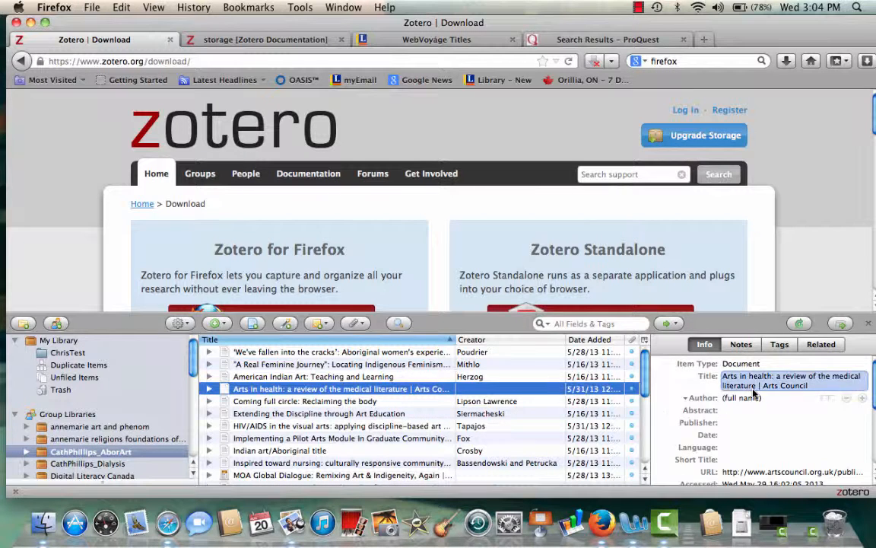
{"action": "scroll", "coordinate": [754, 386], "scroll_direction": "down", "scroll_amount": 3}
{"action": "scroll", "coordinate": [754, 386], "scroll_direction": "up", "scroll_amount": 2}
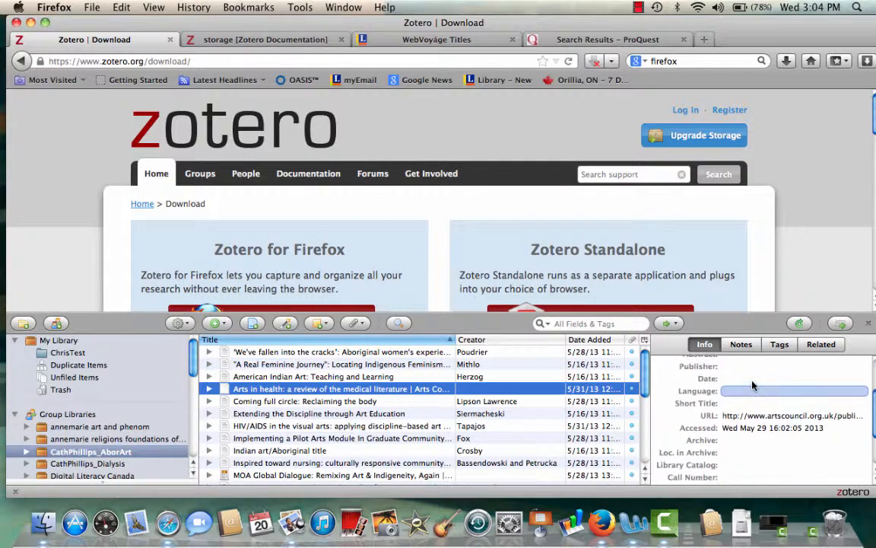
{"action": "left_click", "coordinate": [346, 377]}
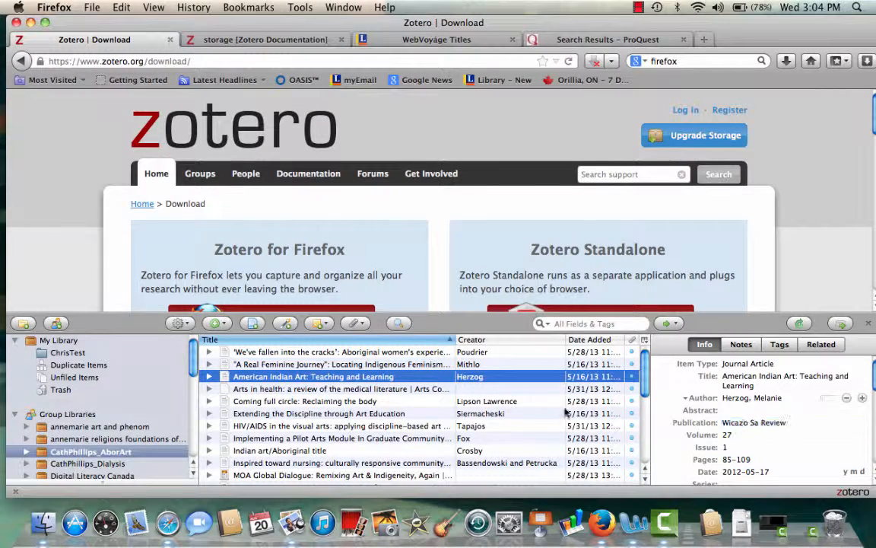
{"action": "left_click", "coordinate": [344, 364]}
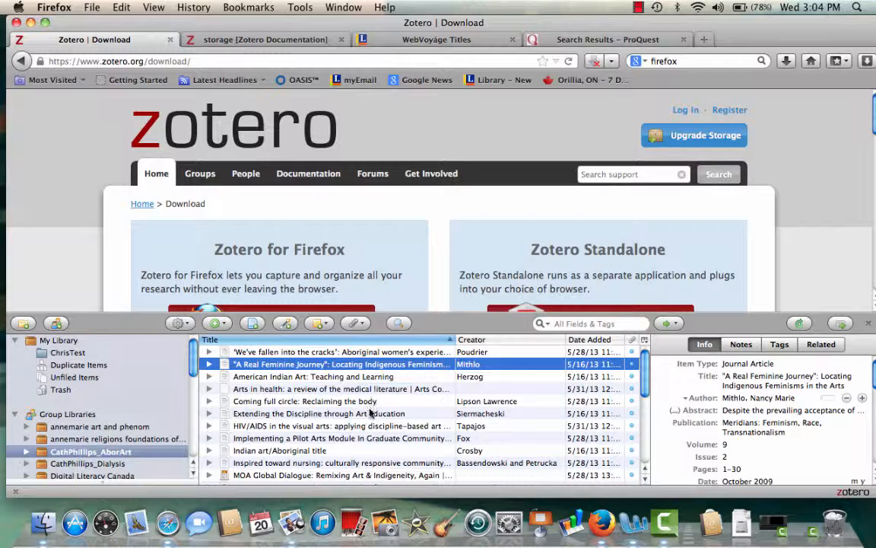
{"action": "left_click", "coordinate": [371, 413]}
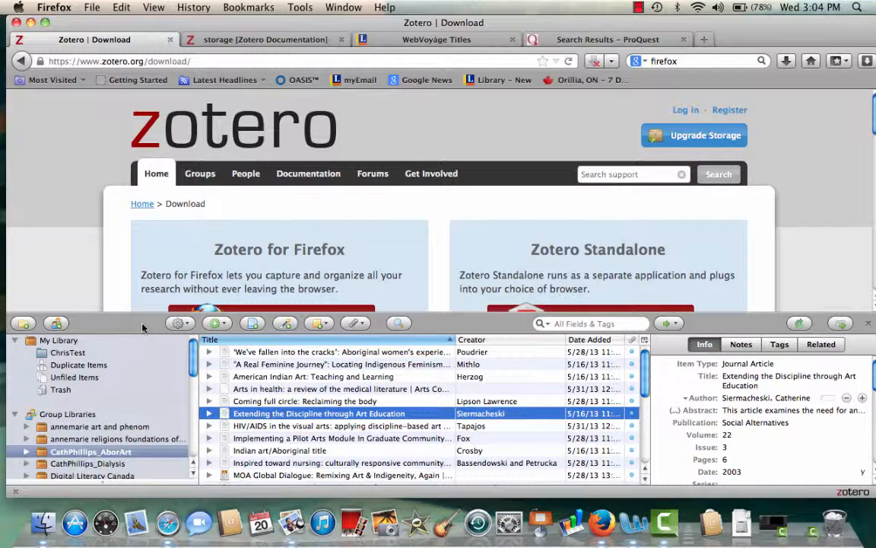
Select the test collection under My Library and save the ProQuest article "Bird Mortality in Oil Field Wastewater Disposal Facilities" into it
{"action": "left_click", "coordinate": [73, 353]}
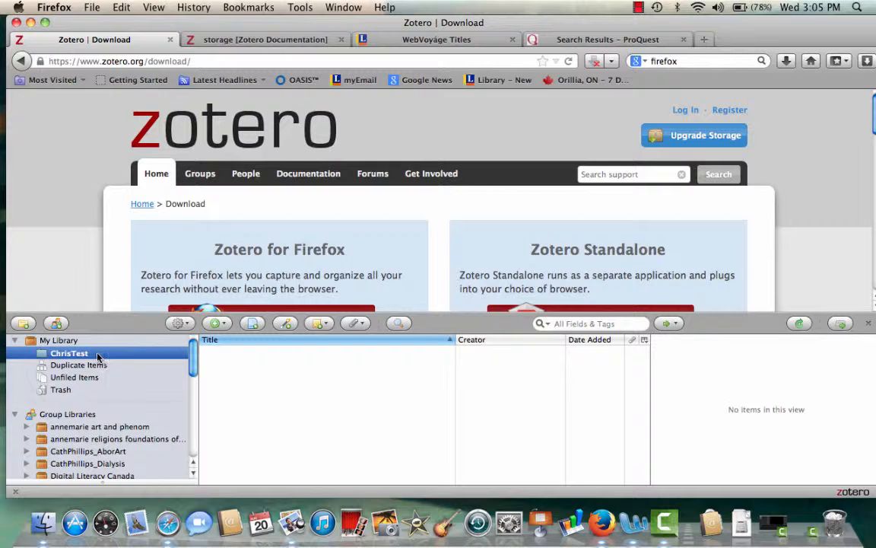
{"action": "left_click", "coordinate": [869, 325]}
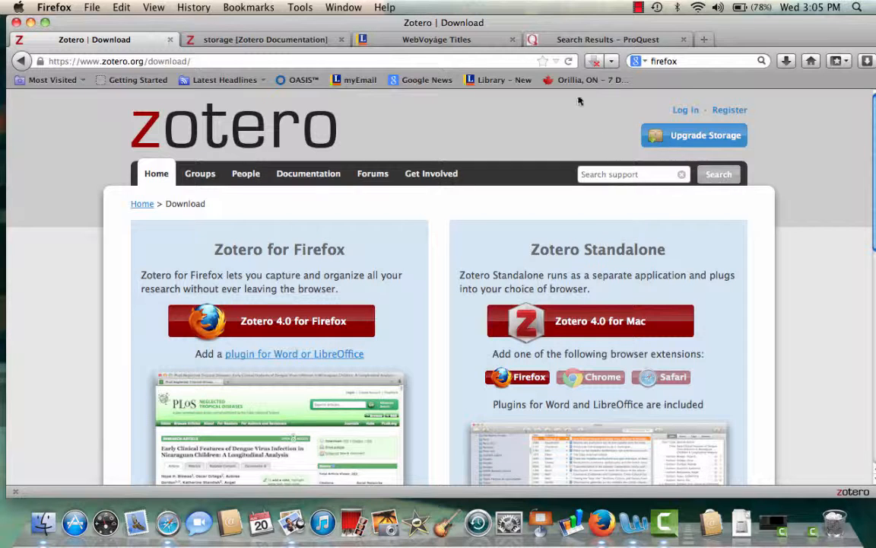
{"action": "left_click", "coordinate": [535, 36]}
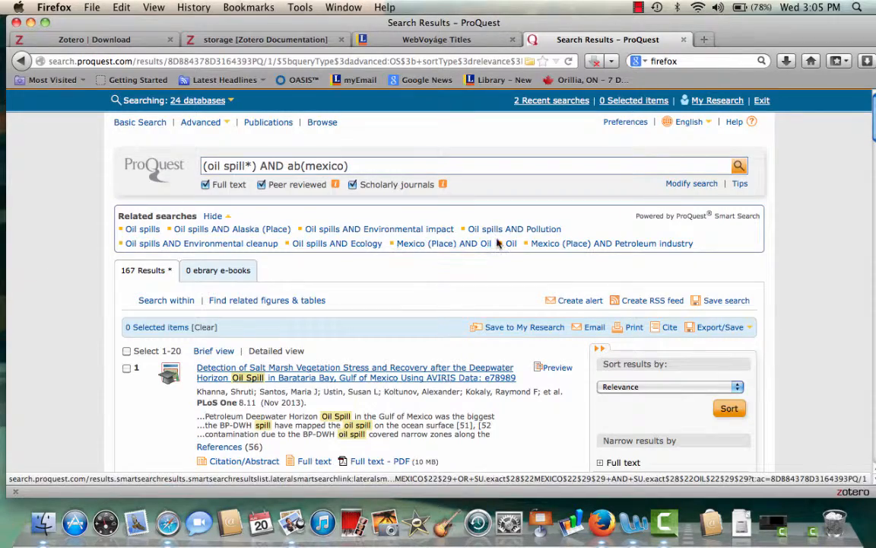
{"action": "scroll", "coordinate": [498, 243], "scroll_direction": "down", "scroll_amount": 5}
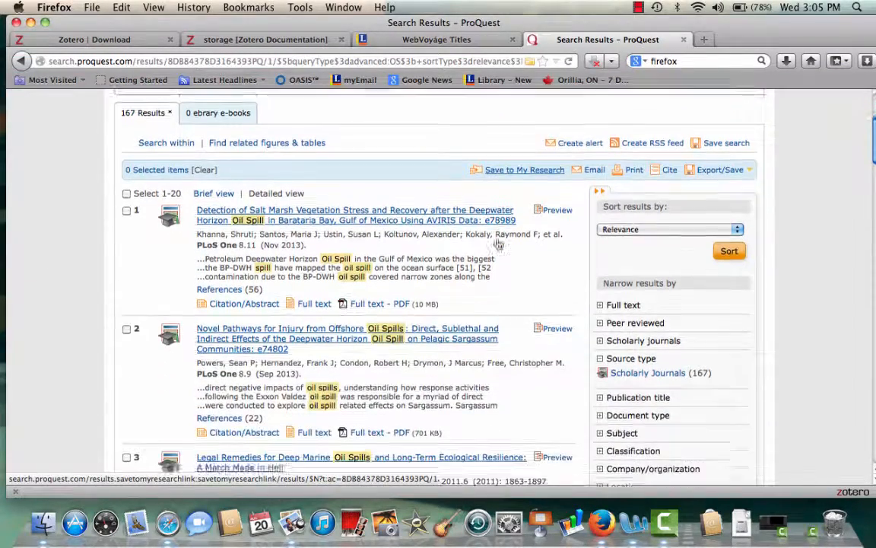
{"action": "scroll", "coordinate": [497, 242], "scroll_direction": "down", "scroll_amount": 2}
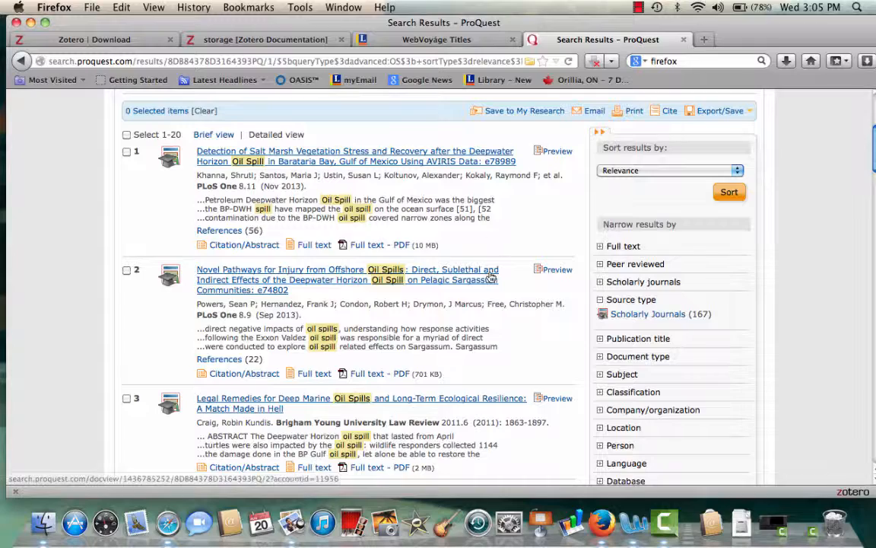
{"action": "scroll", "coordinate": [493, 278], "scroll_direction": "down", "scroll_amount": 8}
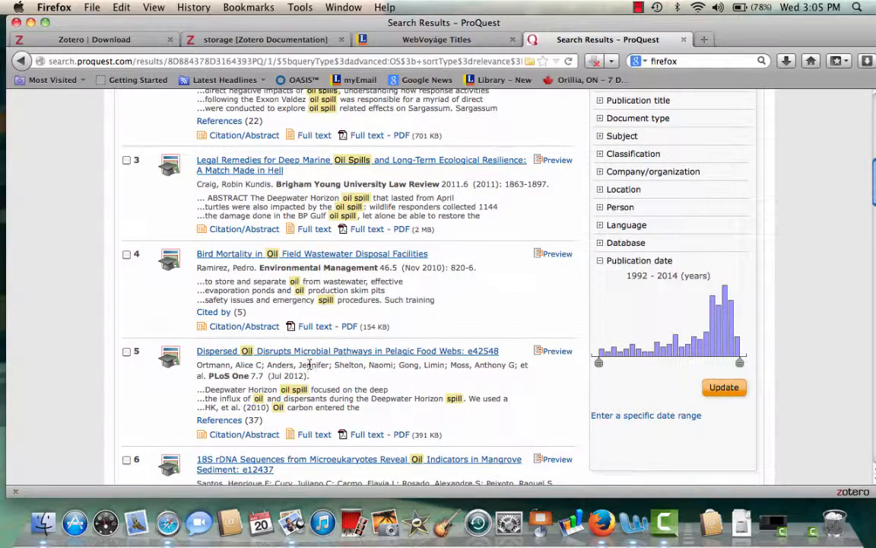
{"action": "left_click", "coordinate": [255, 328]}
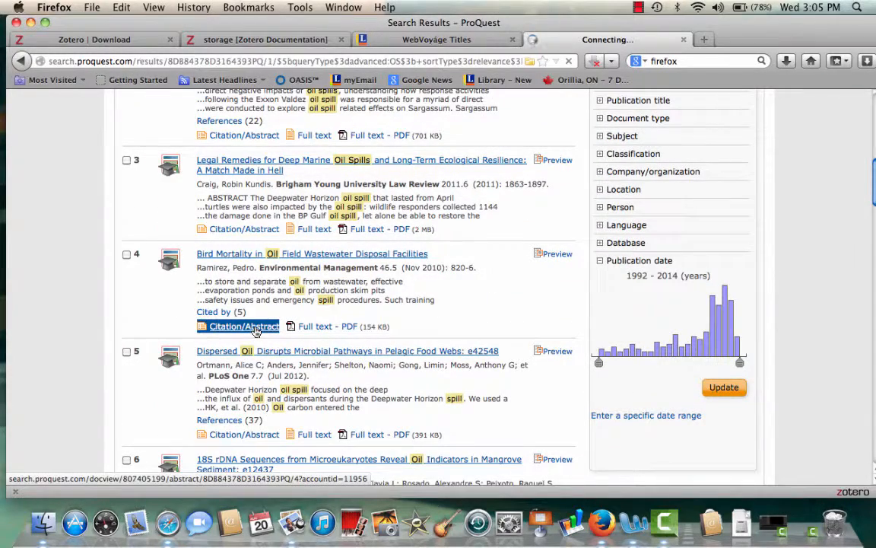
{"action": "scroll", "coordinate": [451, 306], "scroll_direction": "down", "scroll_amount": 3}
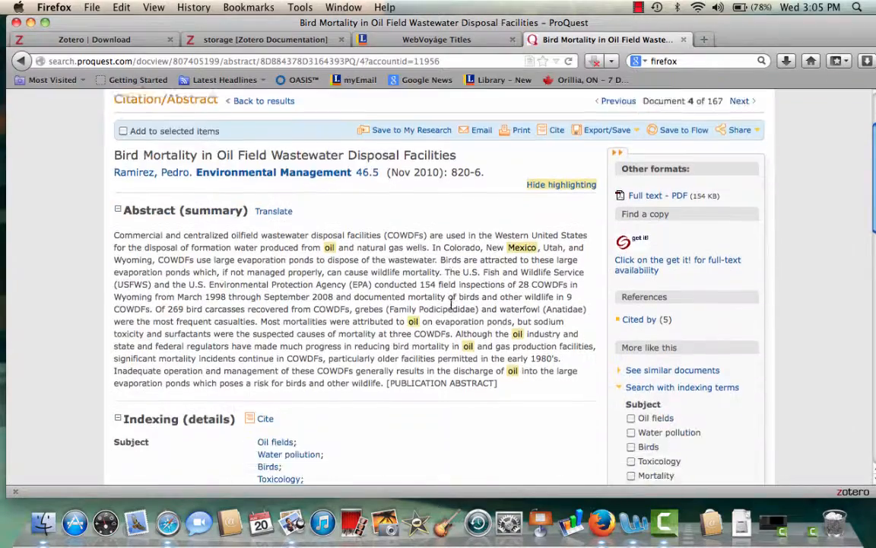
{"action": "scroll", "coordinate": [449, 266], "scroll_direction": "up", "scroll_amount": 3}
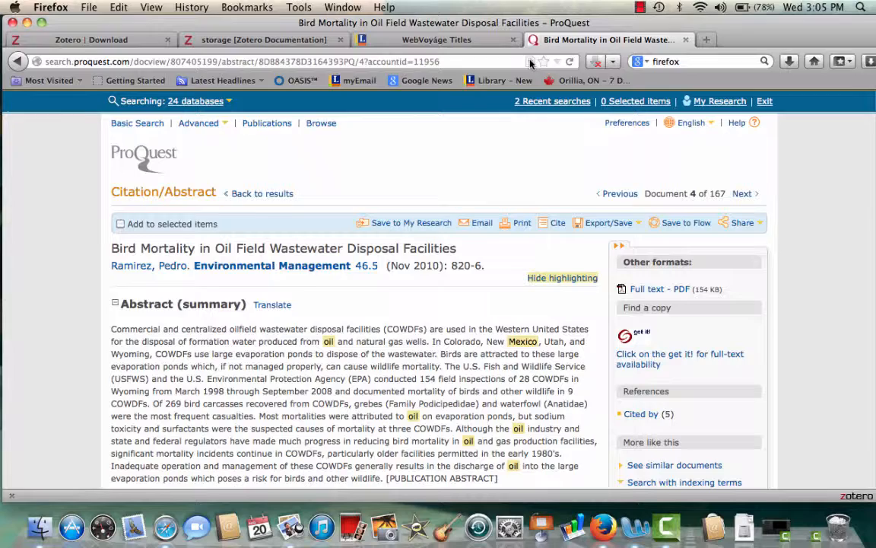
{"action": "left_click", "coordinate": [569, 64]}
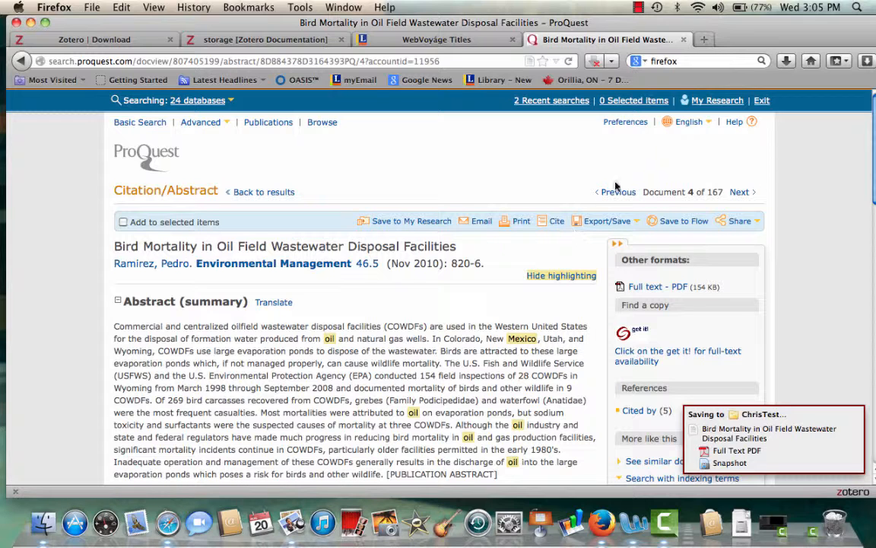
Save the book "American theocracy" to Zotero from its record in the Lakehead University library catalogue
{"action": "left_click", "coordinate": [455, 46]}
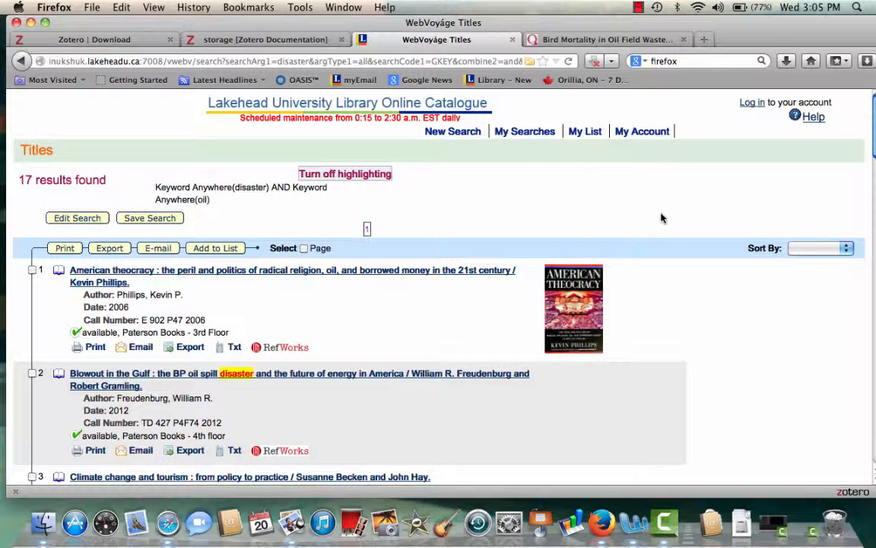
{"action": "left_click", "coordinate": [338, 273]}
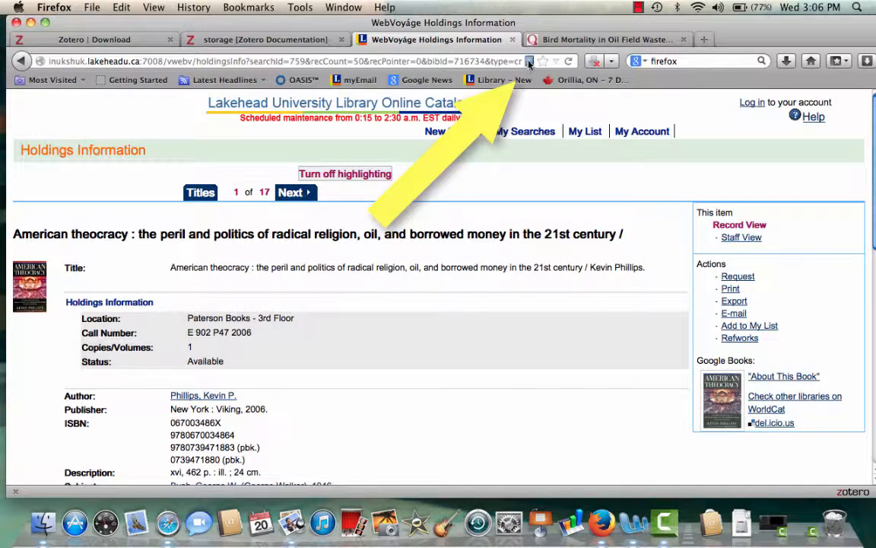
{"action": "left_click", "coordinate": [530, 63]}
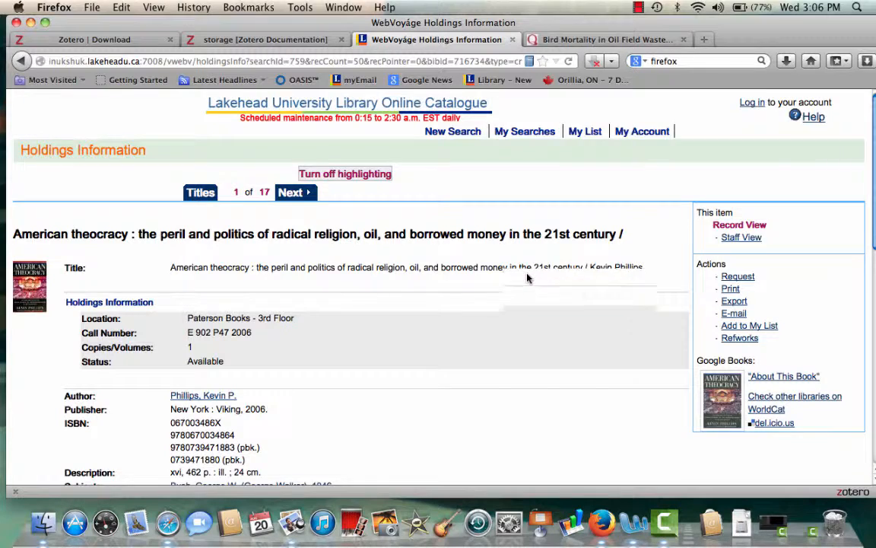
Look through the book's catalogue record down to its persistent link
{"action": "scroll", "coordinate": [527, 279], "scroll_direction": "down", "scroll_amount": 5}
{"action": "scroll", "coordinate": [527, 279], "scroll_direction": "down", "scroll_amount": 6}
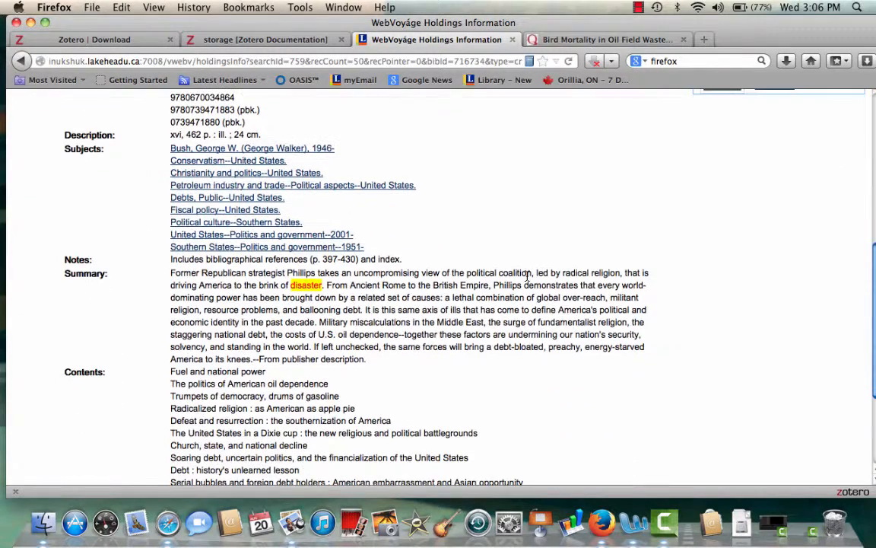
{"action": "scroll", "coordinate": [527, 278], "scroll_direction": "down", "scroll_amount": 5}
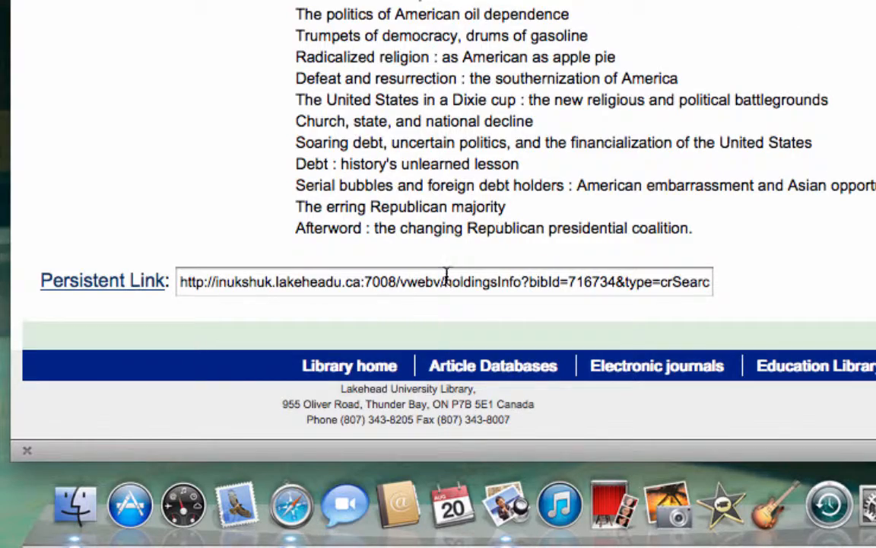
Copy the full persistent link from the book's catalogue record
{"action": "double_click", "coordinate": [445, 281]}
{"action": "left_click", "coordinate": [445, 281]}
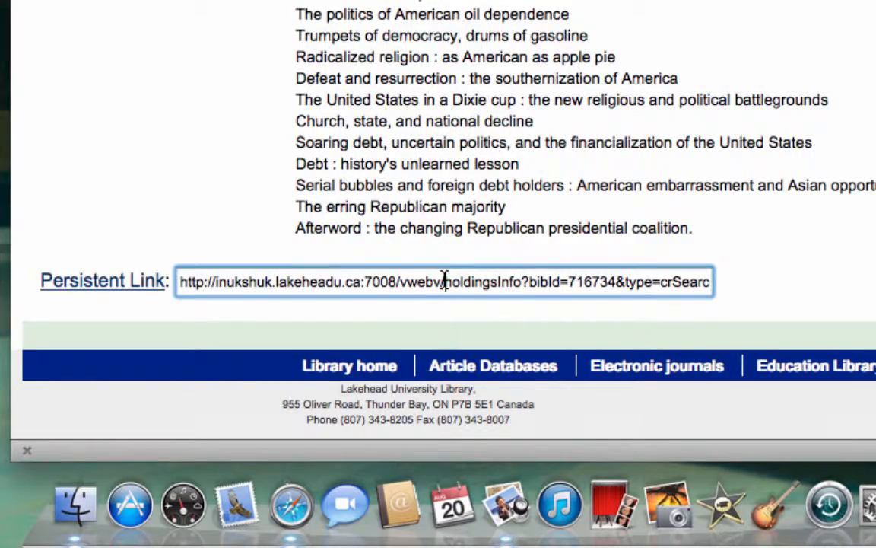
{"action": "key", "text": "super+a"}
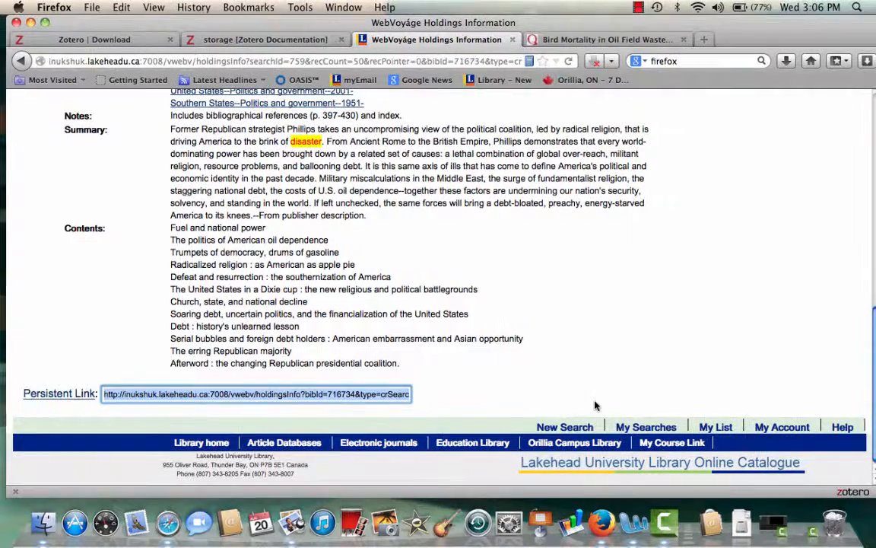
{"action": "scroll", "coordinate": [694, 296], "scroll_direction": "up", "scroll_amount": 15}
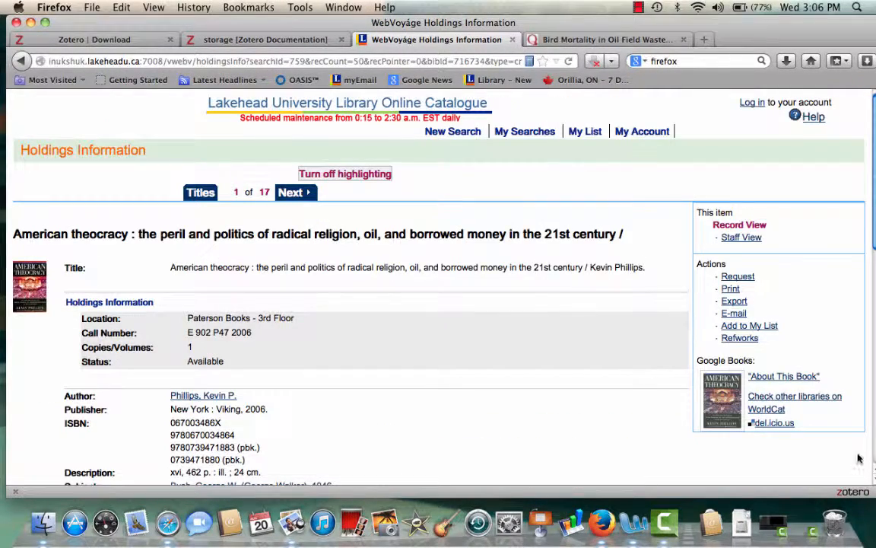
Paste the copied persistent link into the URL field of the "American theocracy" item in Zotero
{"action": "left_click", "coordinate": [851, 492]}
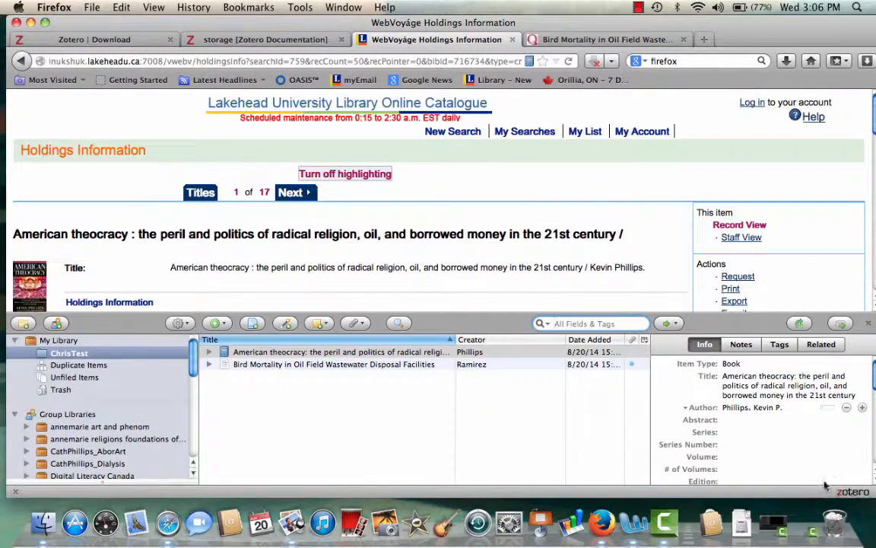
{"action": "left_click", "coordinate": [386, 354]}
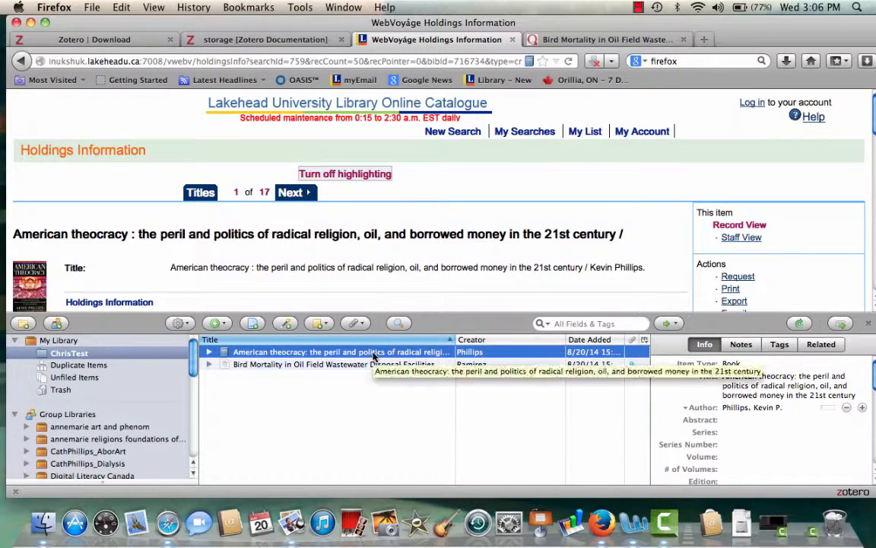
{"action": "left_click", "coordinate": [790, 391]}
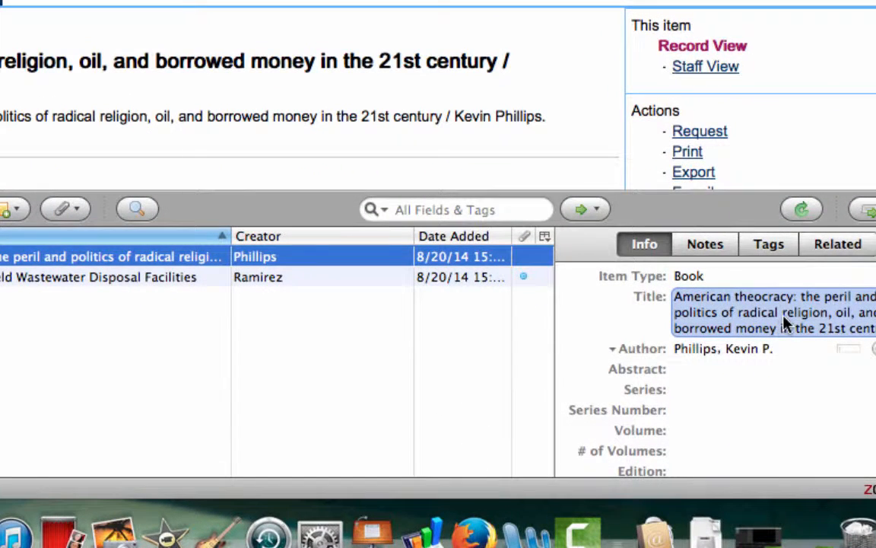
{"action": "scroll", "coordinate": [786, 324], "scroll_direction": "down", "scroll_amount": 5}
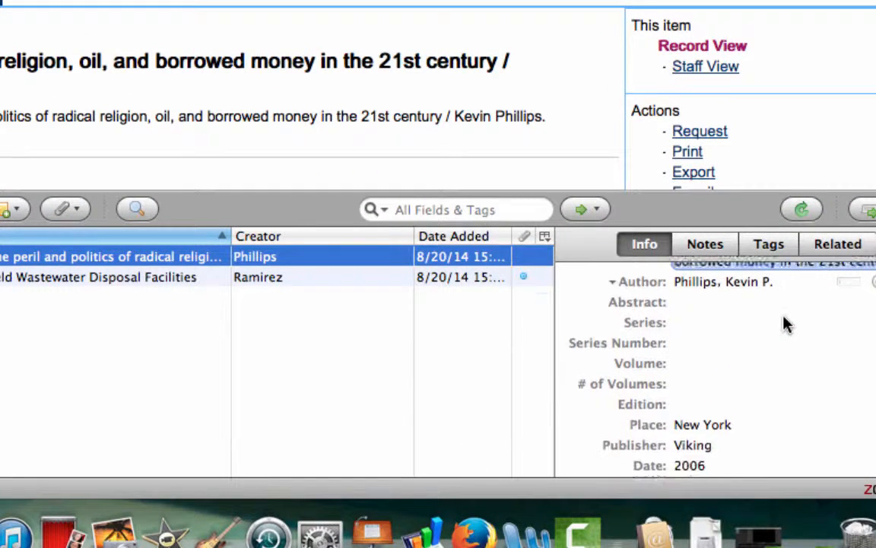
{"action": "scroll", "coordinate": [784, 323], "scroll_direction": "down", "scroll_amount": 4}
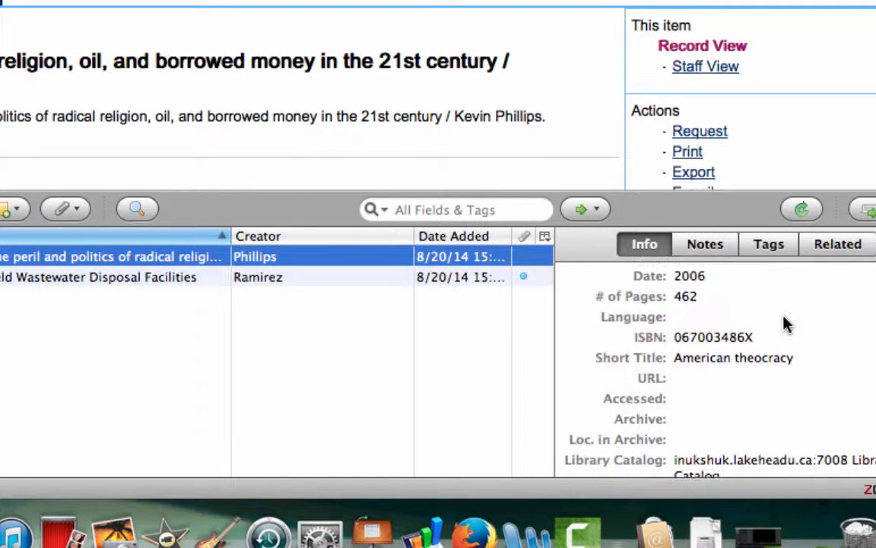
{"action": "left_click", "coordinate": [735, 380]}
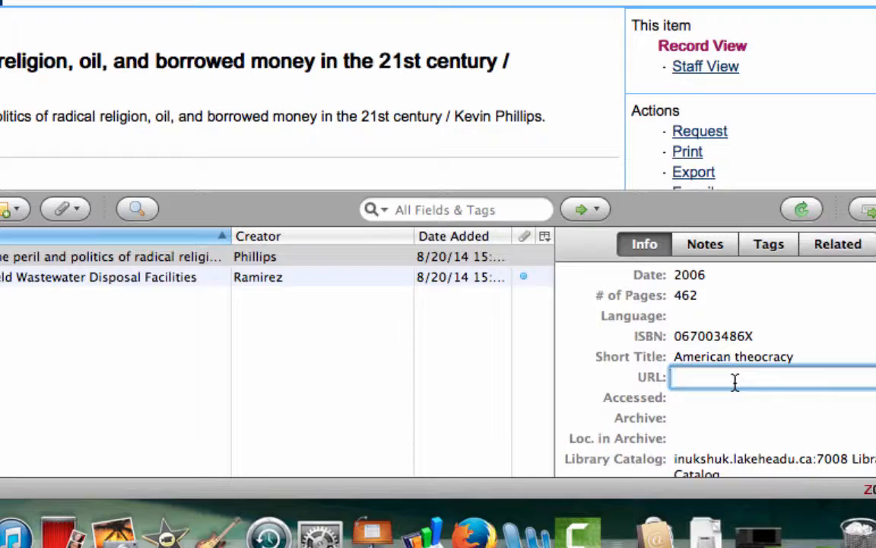
{"action": "key", "text": "super+v"}
{"action": "key", "text": "Return"}
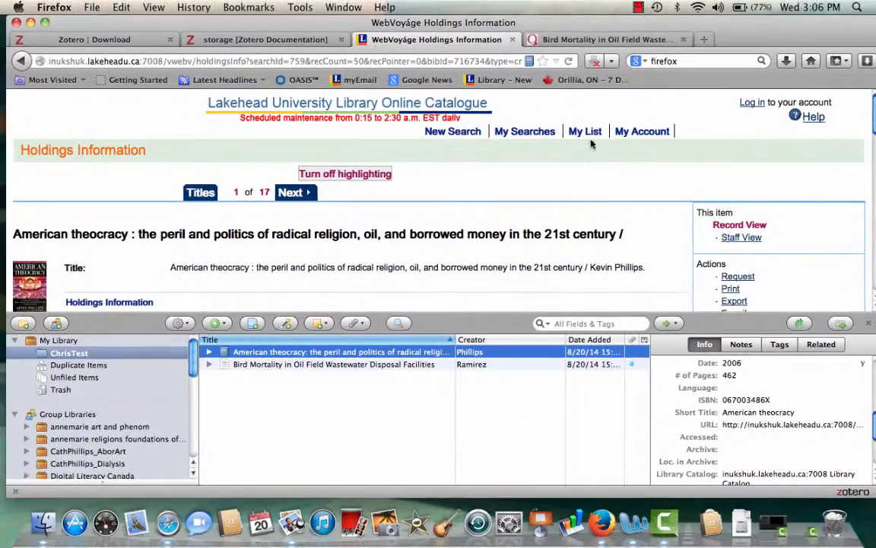
Load the Orillia weather forecast page, and reopen the catalogue record from the "American theocracy" item in Zotero
{"action": "left_click", "coordinate": [563, 71]}
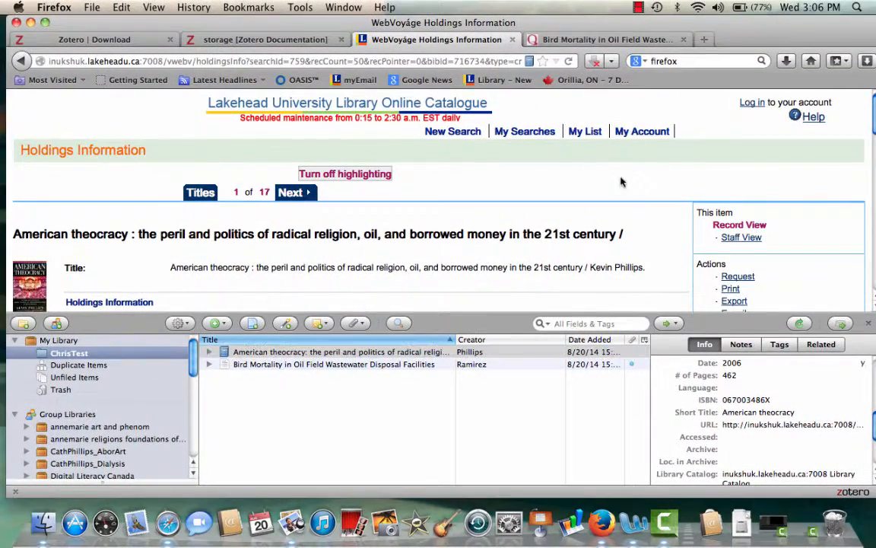
{"action": "left_click", "coordinate": [597, 81]}
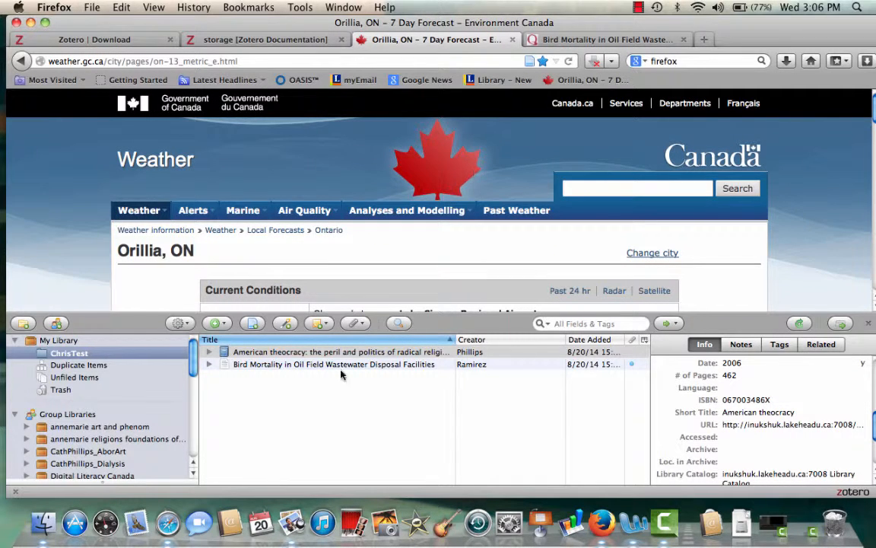
{"action": "left_click", "coordinate": [341, 373]}
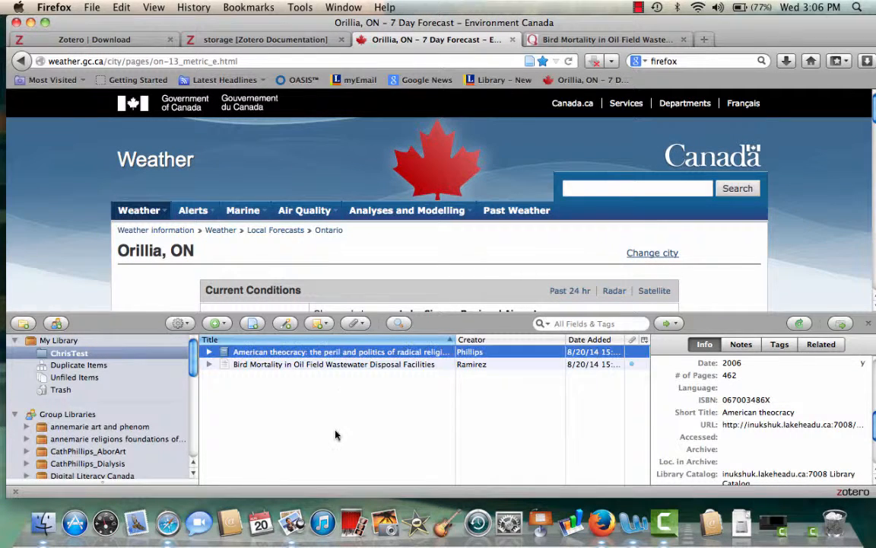
{"action": "double_click", "coordinate": [279, 358]}
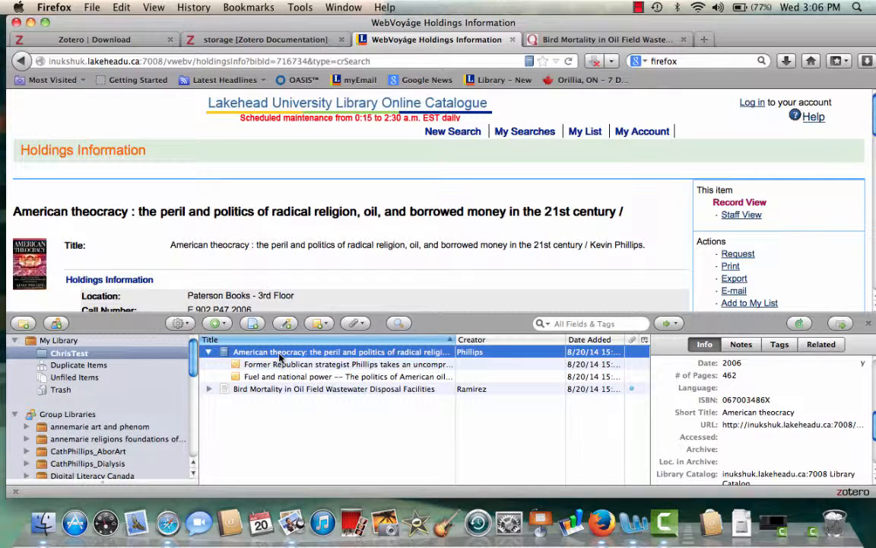
{"action": "scroll", "coordinate": [486, 155], "scroll_direction": "down", "scroll_amount": 4}
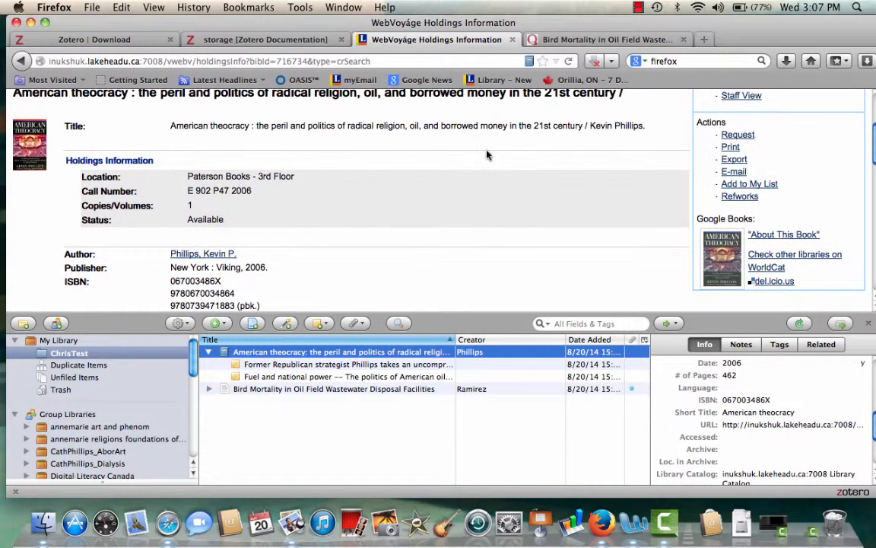
Expand the "Bird Mortality in Oil Field Wastewater Disposal Facilities" article and view its ProQuest page through the link of its Snapshot attachment
{"action": "left_click", "coordinate": [340, 391]}
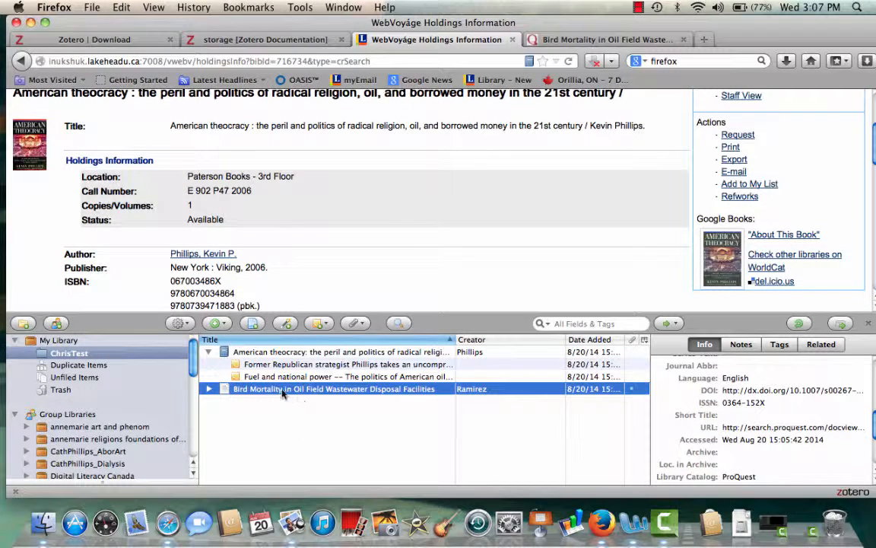
{"action": "left_click", "coordinate": [210, 389]}
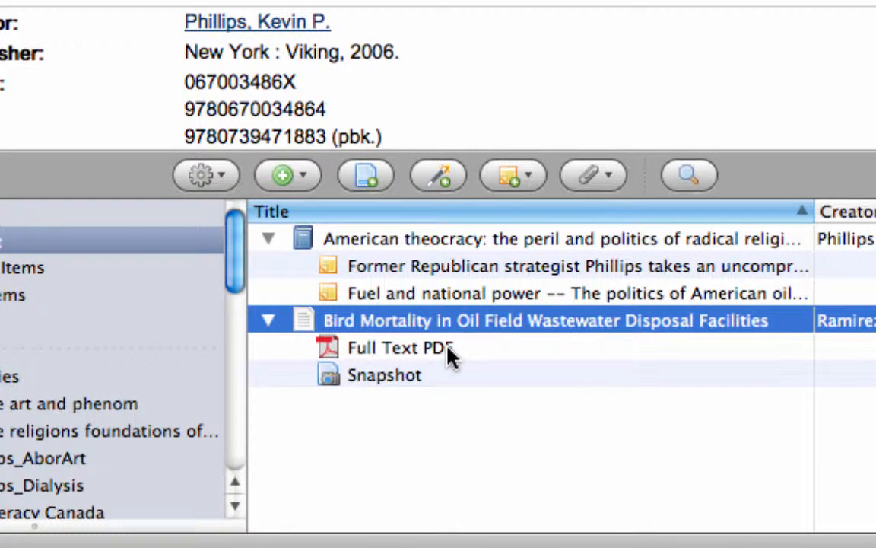
{"action": "left_click", "coordinate": [379, 386]}
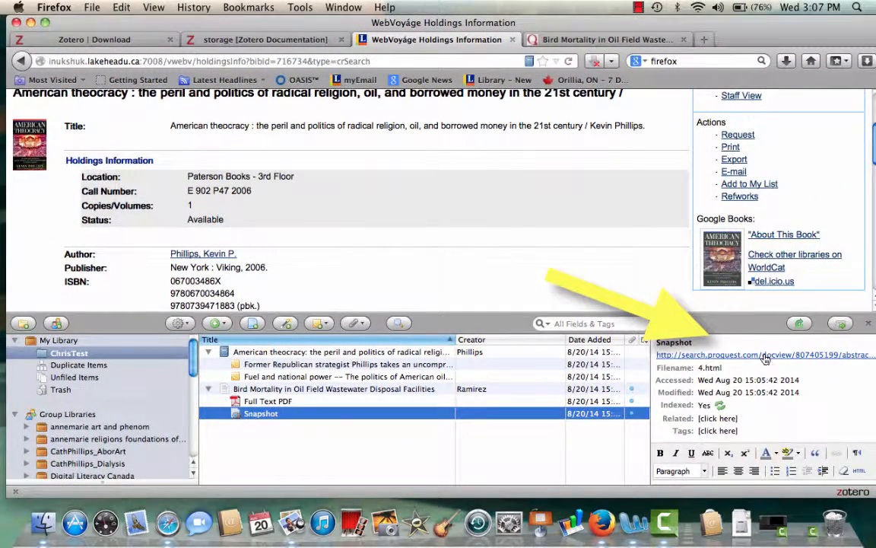
{"action": "left_click", "coordinate": [765, 356]}
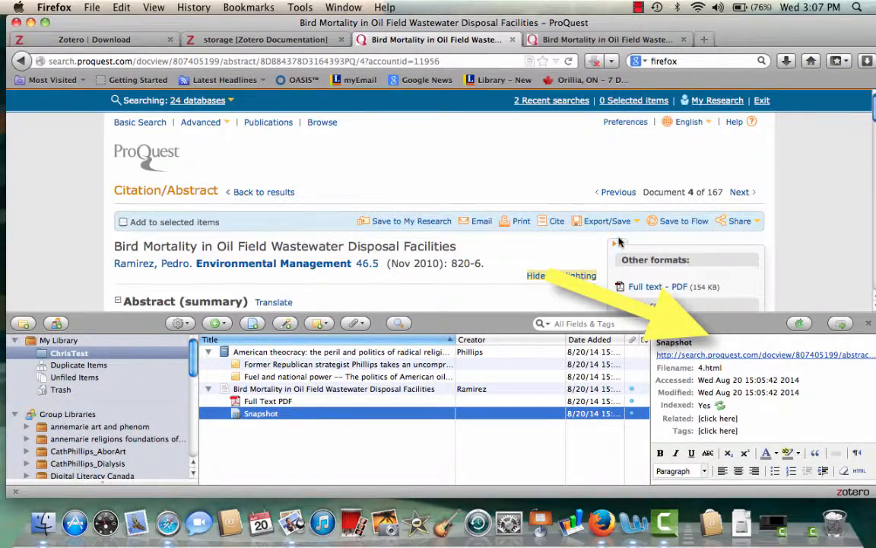
{"action": "scroll", "coordinate": [620, 242], "scroll_direction": "down", "scroll_amount": 5}
{"action": "scroll", "coordinate": [619, 242], "scroll_direction": "up", "scroll_amount": 3}
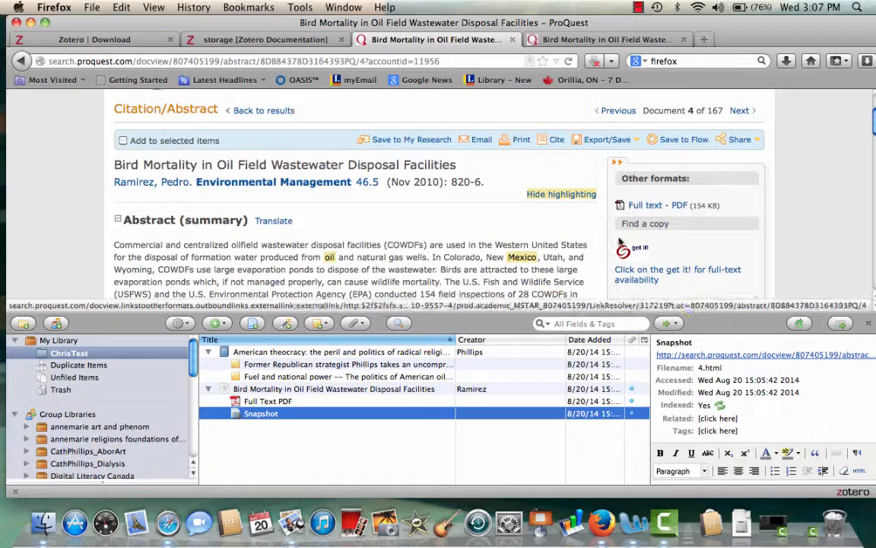
View the article's Full Text PDF attachment in the external viewer and close the PDF window
{"action": "left_click", "coordinate": [275, 403]}
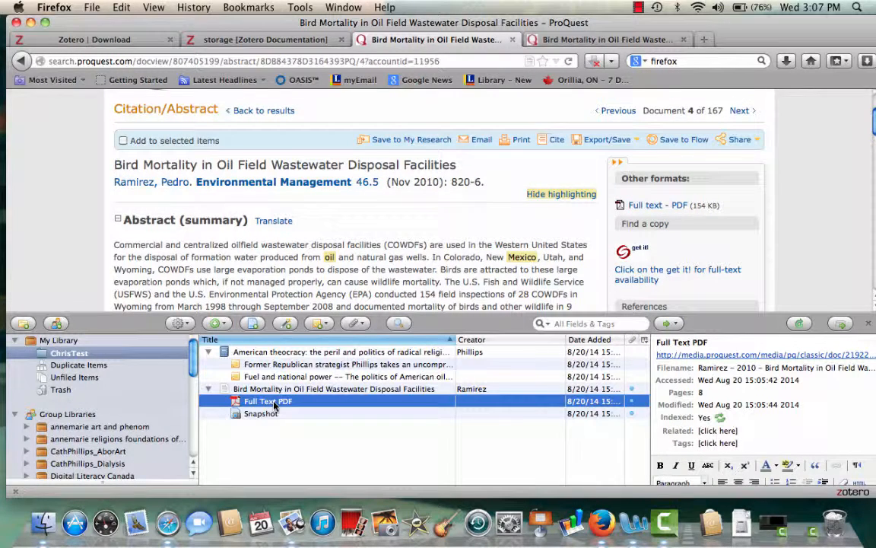
{"action": "right_click", "coordinate": [276, 405]}
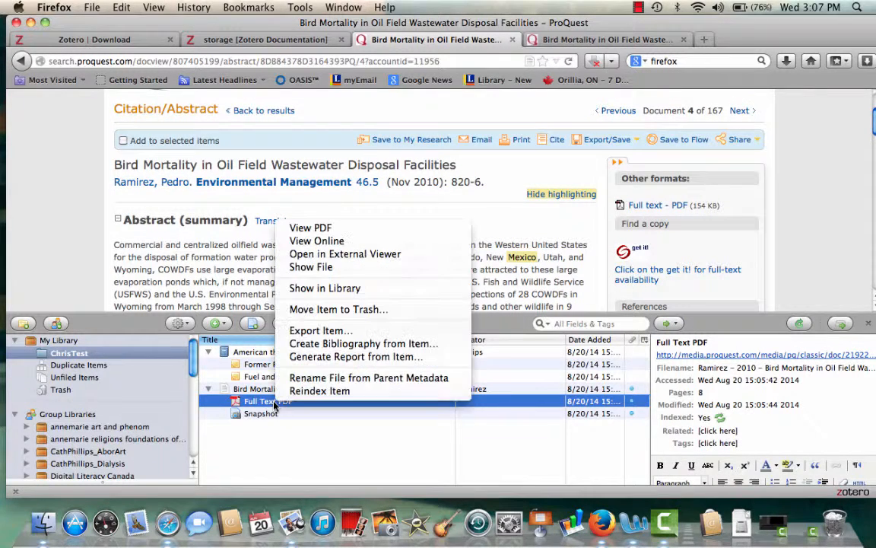
{"action": "left_click", "coordinate": [362, 255]}
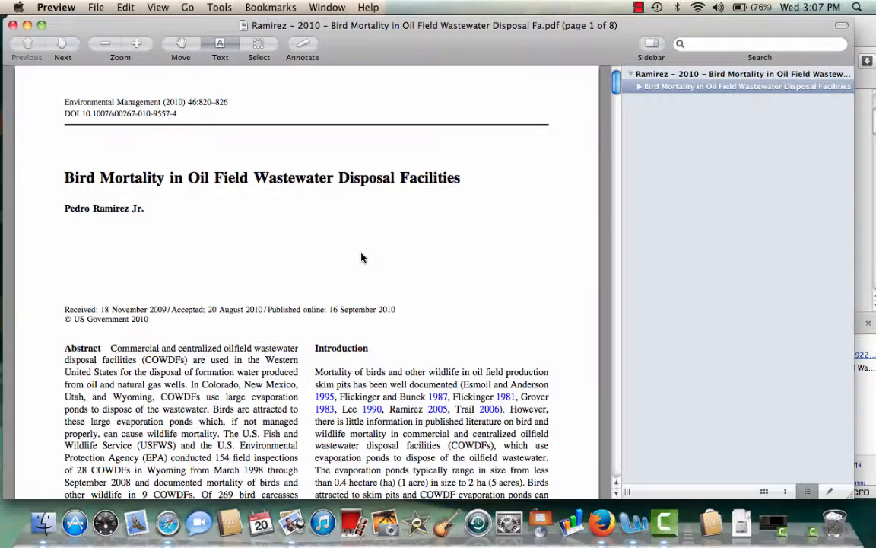
{"action": "left_click", "coordinate": [11, 25]}
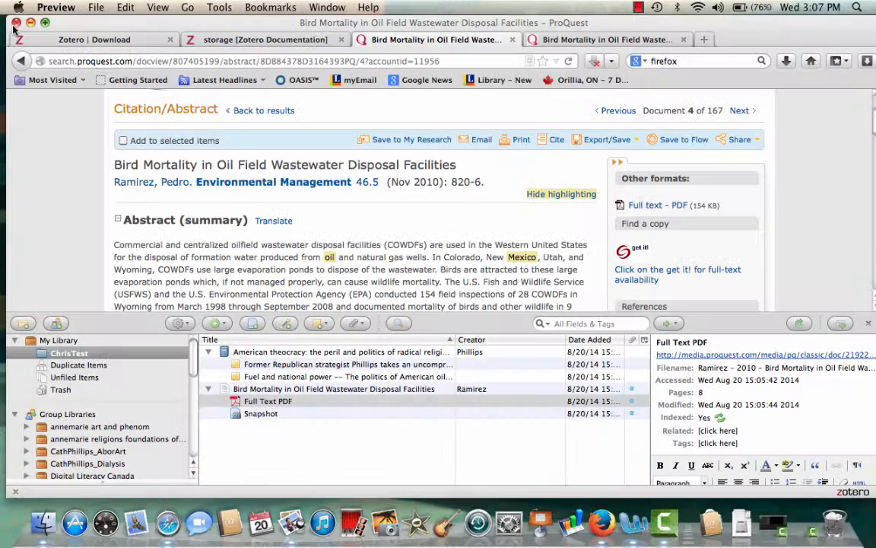
Collapse the attachments and notes of both references and look at the options for creating a bibliography from the "American theocracy" item
{"action": "left_click", "coordinate": [438, 327]}
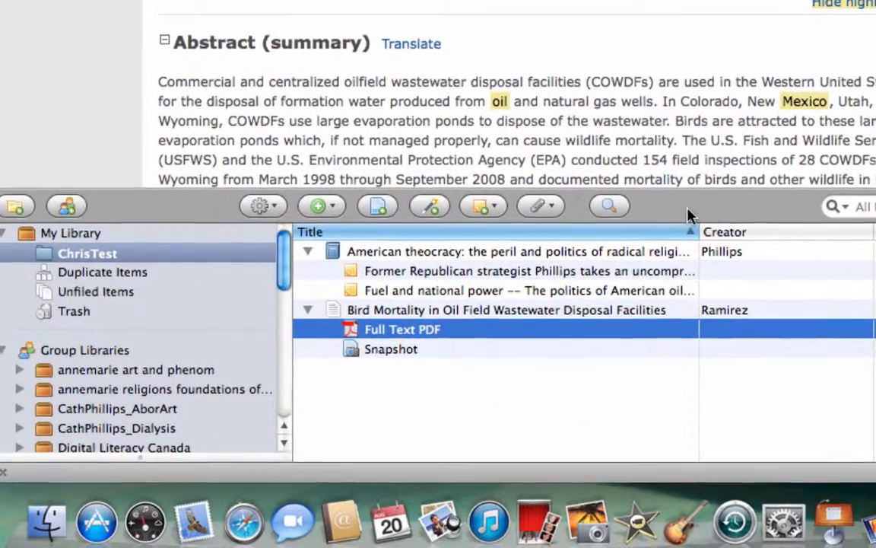
{"action": "left_click", "coordinate": [309, 310]}
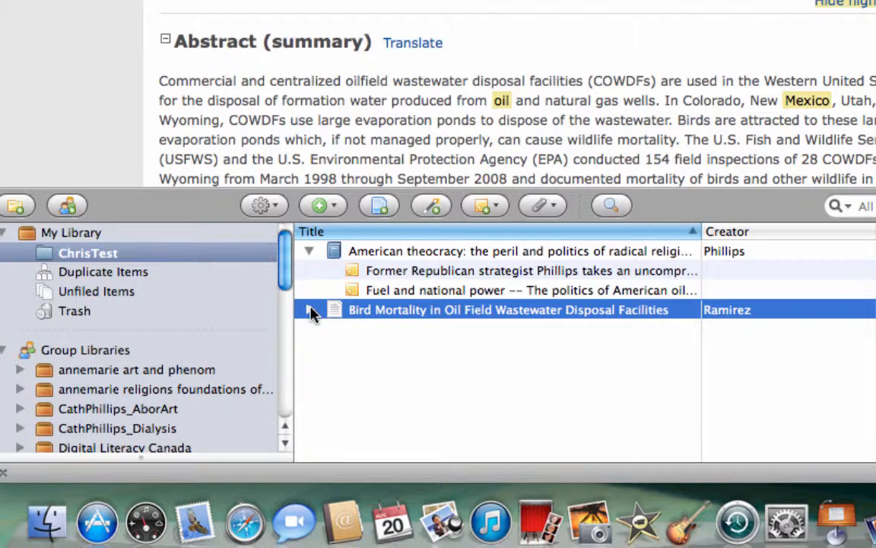
{"action": "left_click", "coordinate": [308, 252]}
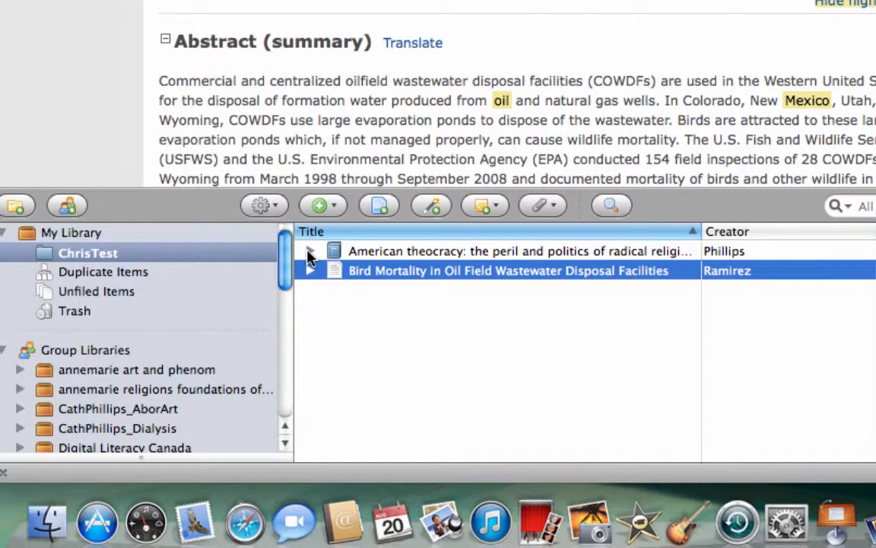
{"action": "left_click", "coordinate": [427, 252]}
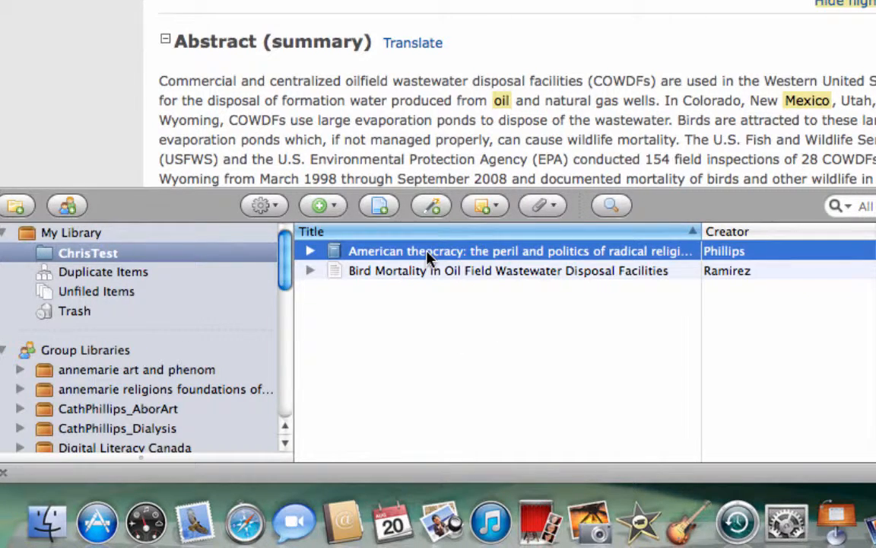
{"action": "right_click", "coordinate": [427, 258]}
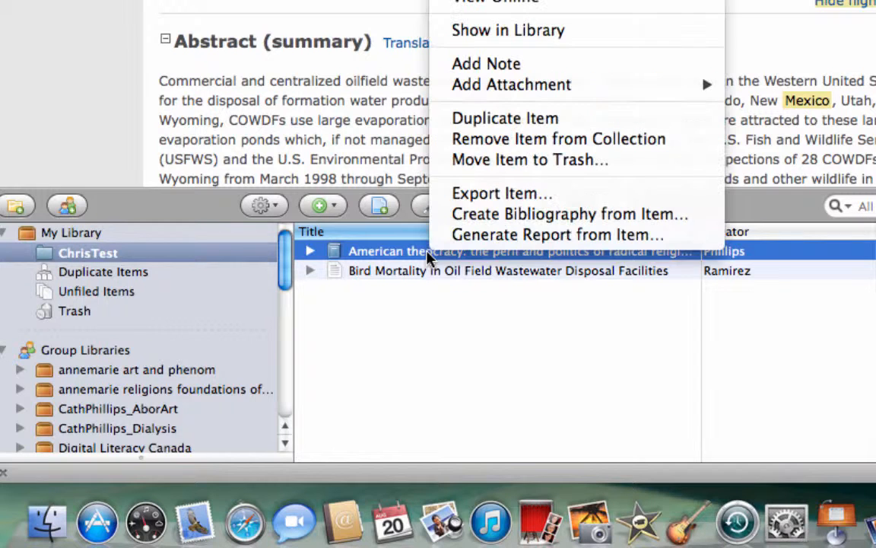
{"action": "left_click", "coordinate": [621, 222]}
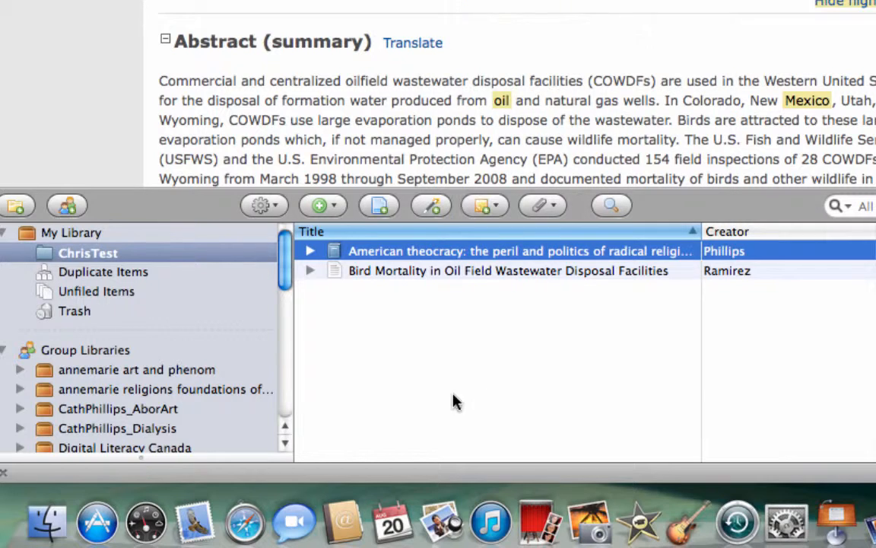
Copy a bibliography of the whole test collection to the clipboard in American Psychological Association 6th edition style and switch to the blank Word document
{"action": "left_click", "coordinate": [160, 257]}
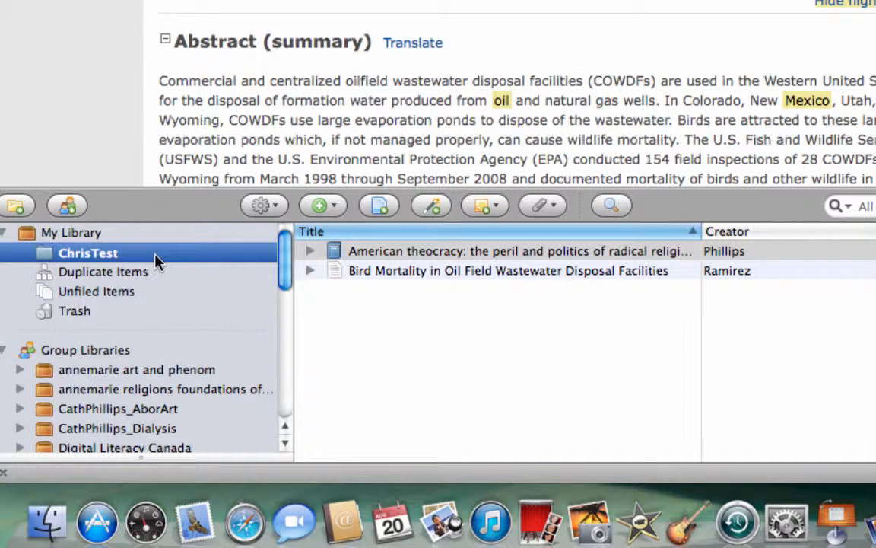
{"action": "right_click", "coordinate": [156, 259]}
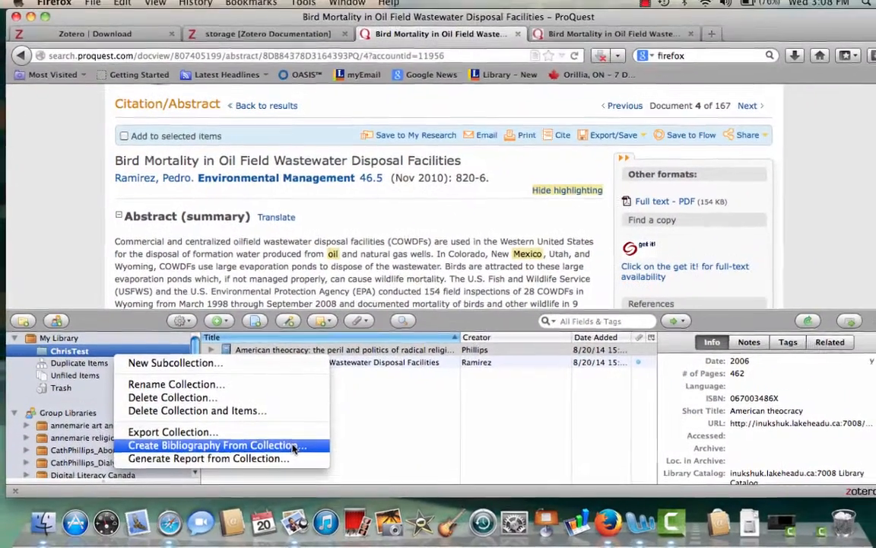
{"action": "left_click", "coordinate": [342, 430]}
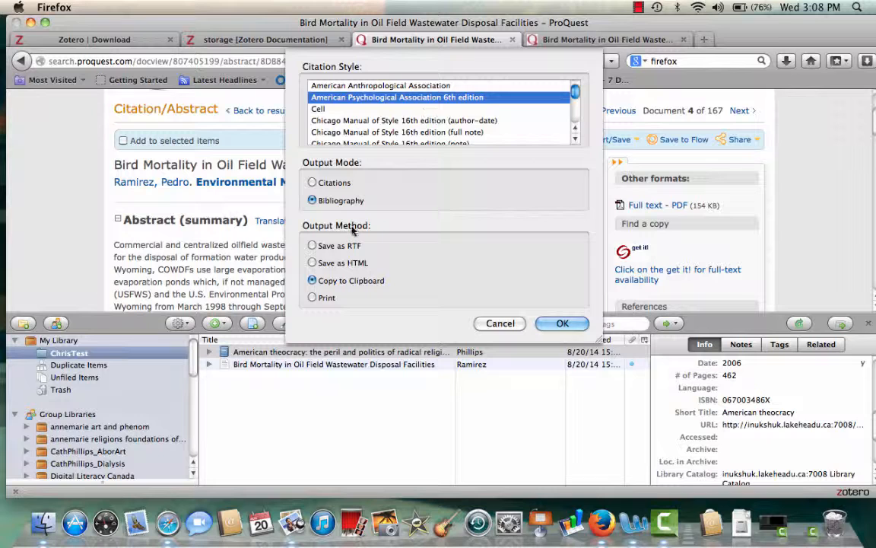
{"action": "left_click", "coordinate": [561, 325]}
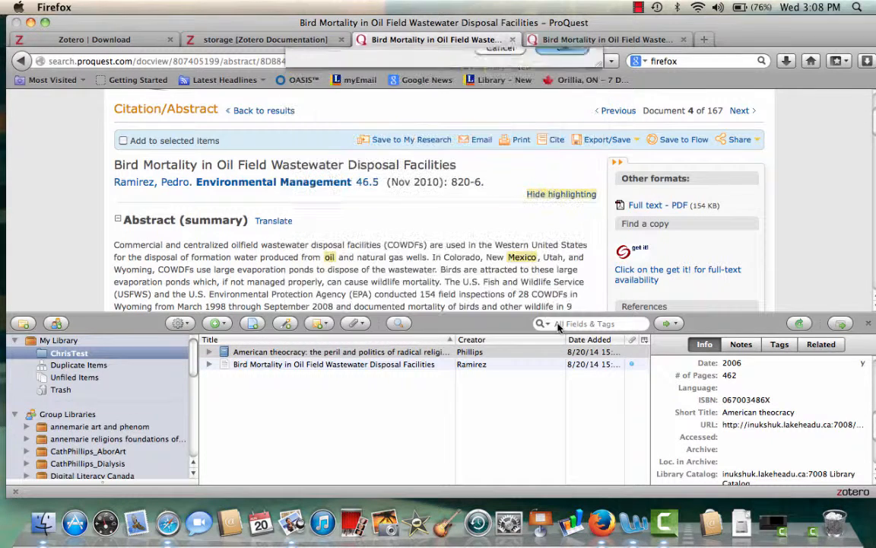
{"action": "left_click", "coordinate": [633, 523]}
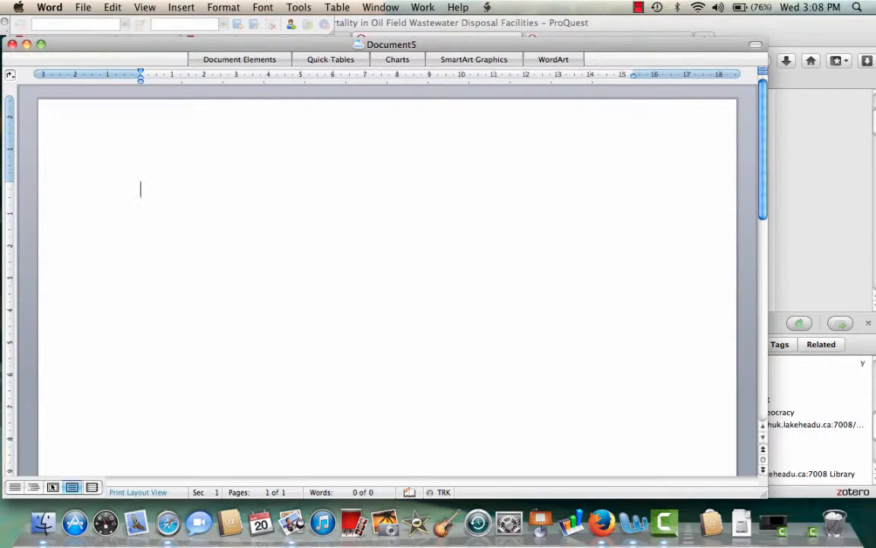
Paste the copied bibliography into the blank Word document and close the document without saving
{"action": "key", "text": "super+v"}
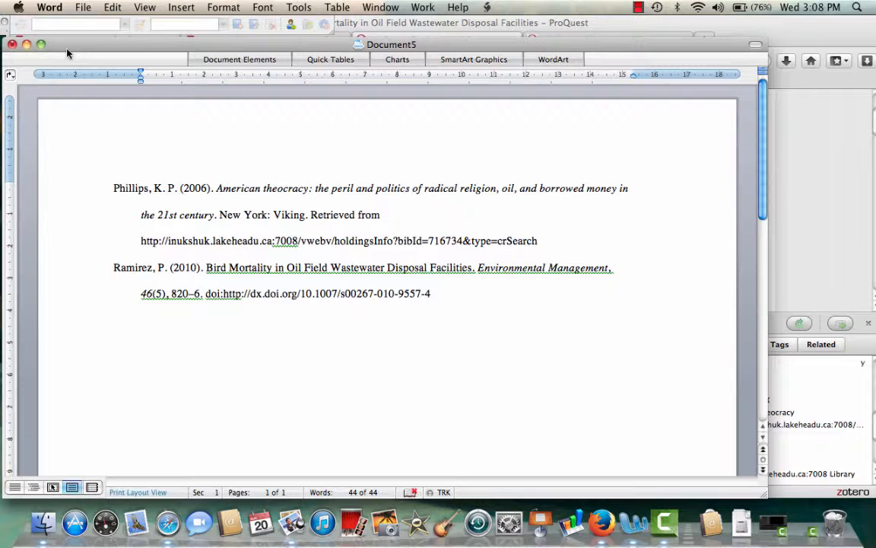
{"action": "left_click", "coordinate": [13, 45]}
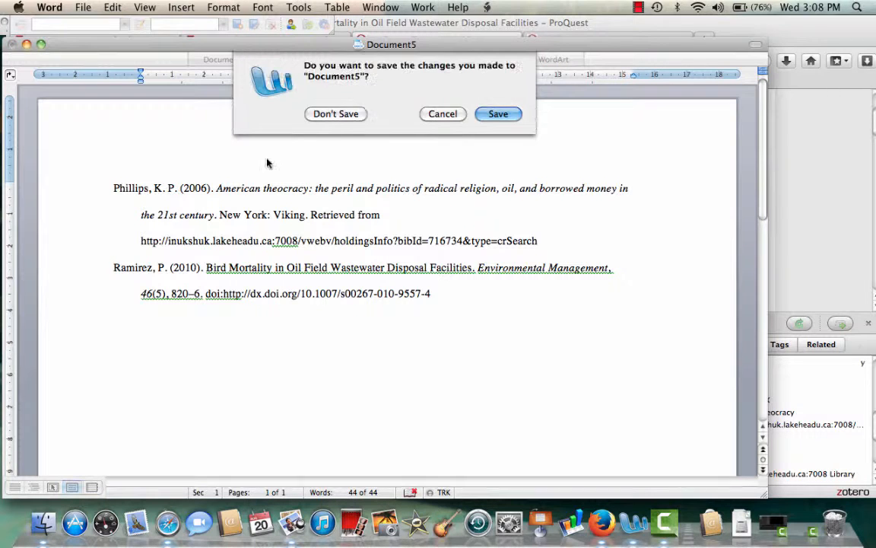
{"action": "left_click", "coordinate": [347, 114]}
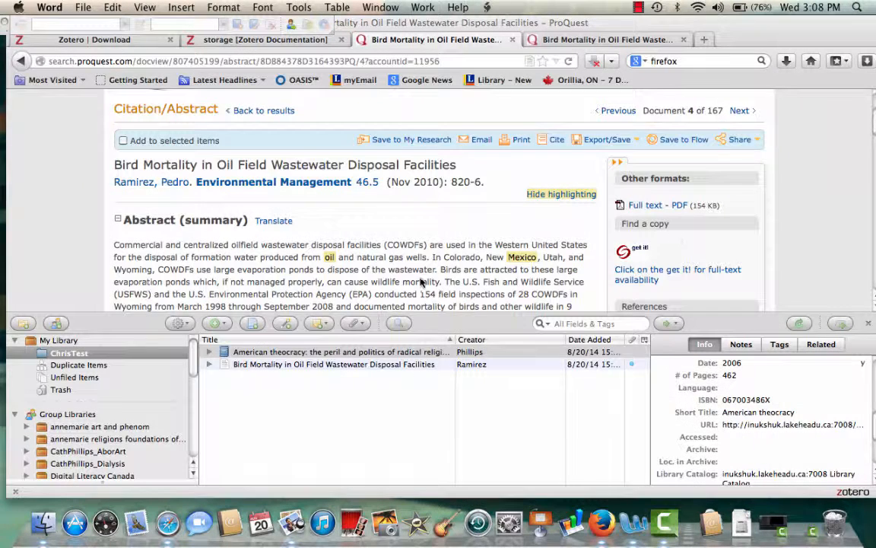
Return to Firefox, start a new Zotero group, close the Zotero pane and go to the login page's username field
{"action": "left_click", "coordinate": [463, 324]}
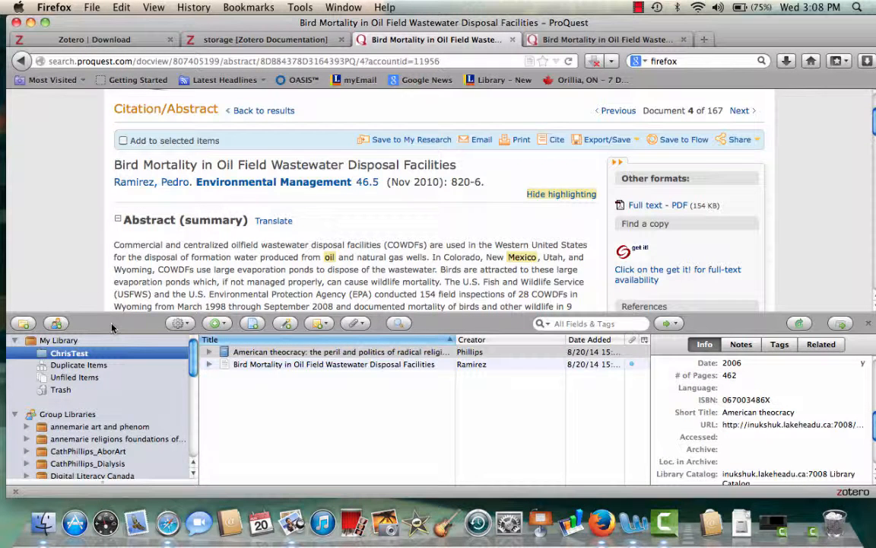
{"action": "left_click", "coordinate": [56, 324]}
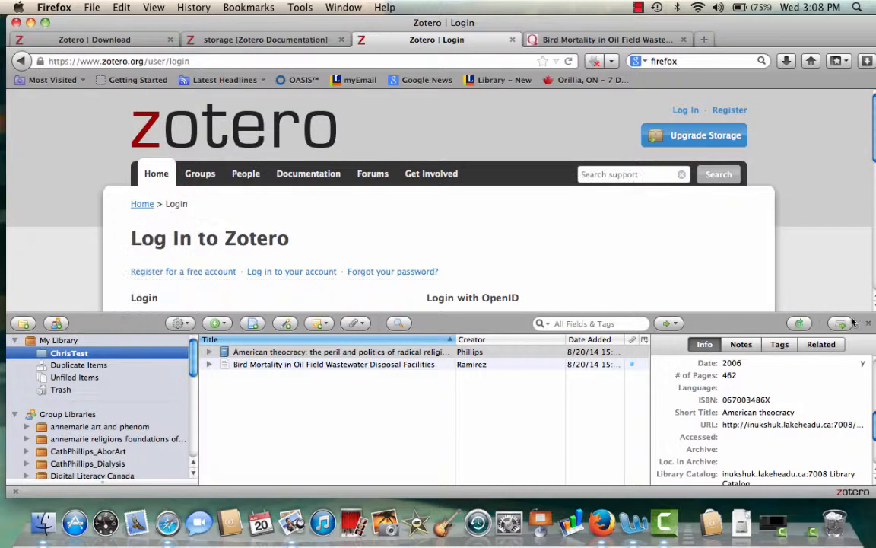
{"action": "left_click", "coordinate": [867, 326]}
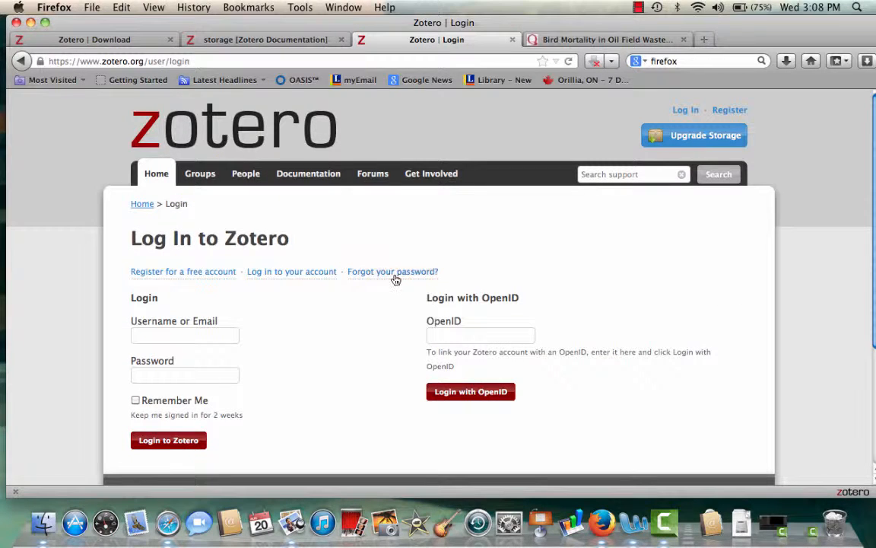
{"action": "left_click", "coordinate": [216, 337]}
Review the Zotero File Storage documentation page, including the Storage Pricing table and the group libraries section
{"action": "left_click", "coordinate": [248, 38]}
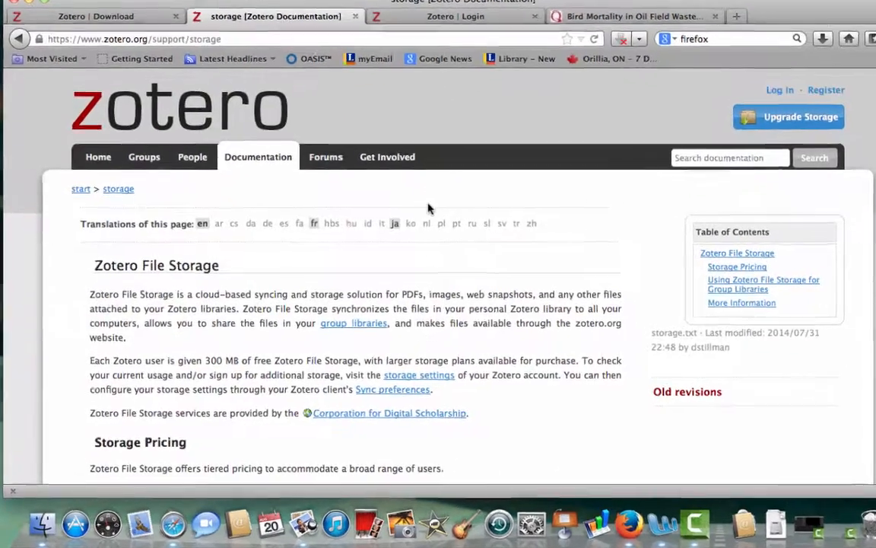
{"action": "scroll", "coordinate": [463, 179], "scroll_direction": "down", "scroll_amount": 5}
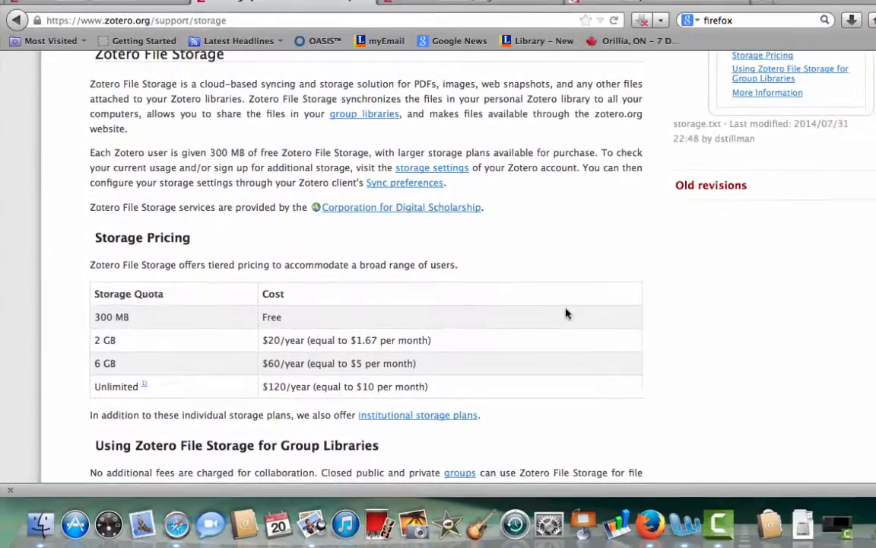
{"action": "scroll", "coordinate": [566, 313], "scroll_direction": "down", "scroll_amount": 3}
{"action": "scroll", "coordinate": [566, 314], "scroll_direction": "up", "scroll_amount": 1}
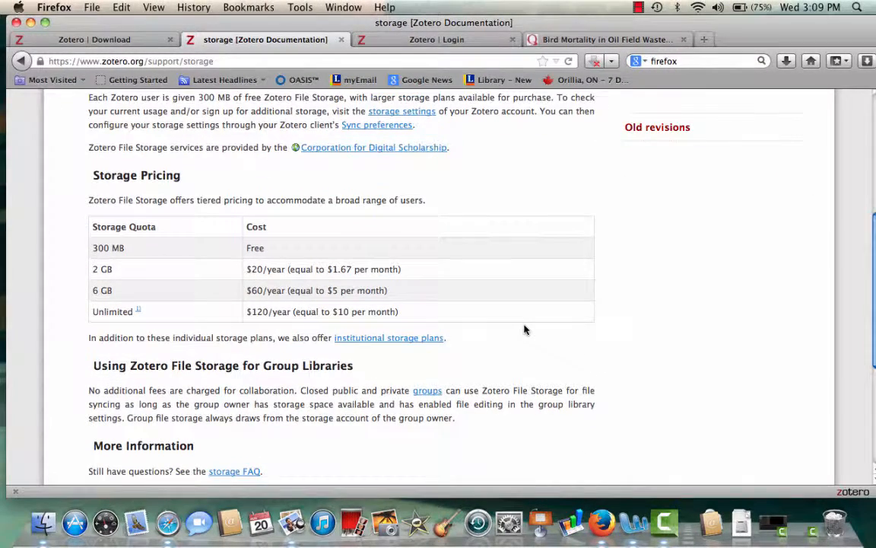
{"action": "scroll", "coordinate": [525, 330], "scroll_direction": "up", "scroll_amount": 5}
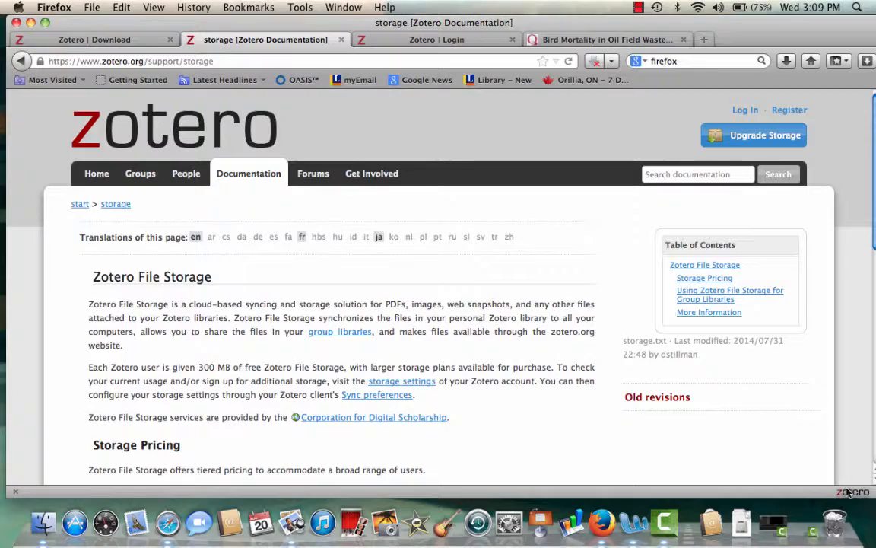
Reopen the Zotero pane, examine the account and file syncing settings in the preferences, and close the preferences and the pane
{"action": "key", "text": "super+shift+z"}
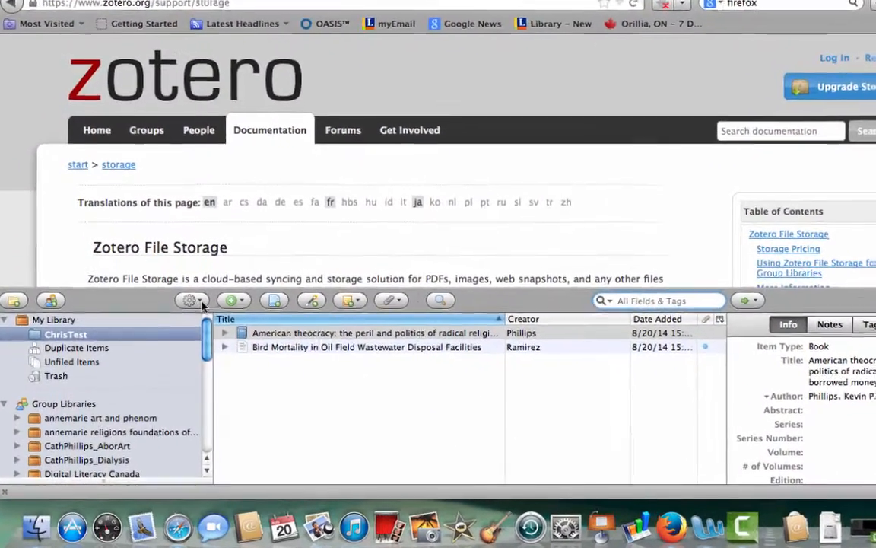
{"action": "left_click", "coordinate": [180, 320]}
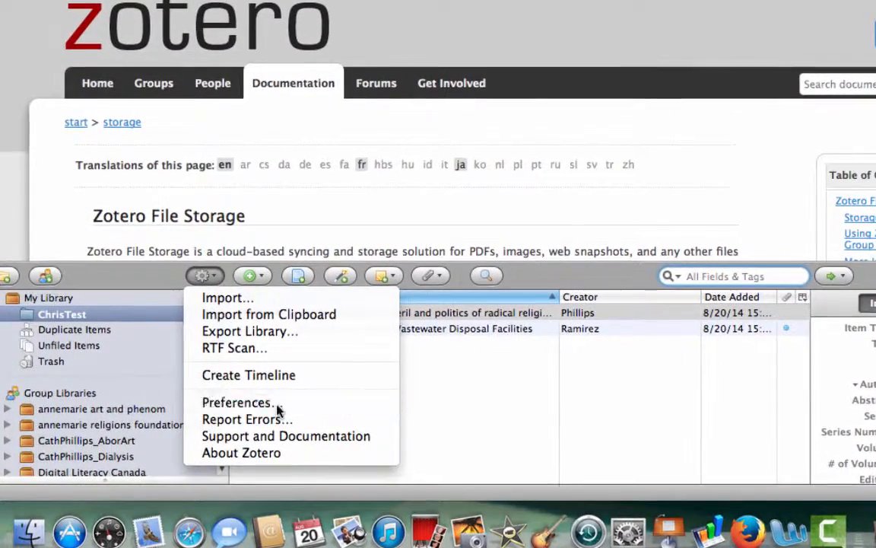
{"action": "left_click", "coordinate": [278, 403]}
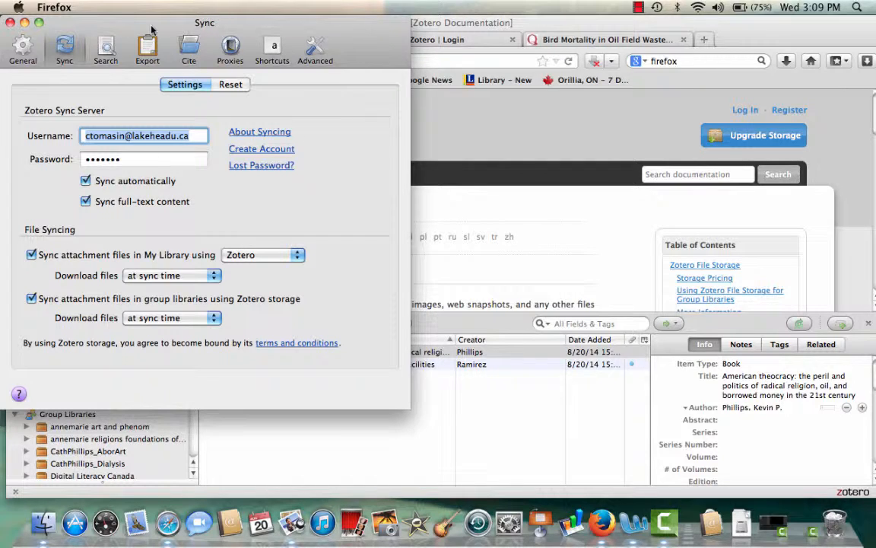
{"action": "left_click", "coordinate": [10, 22]}
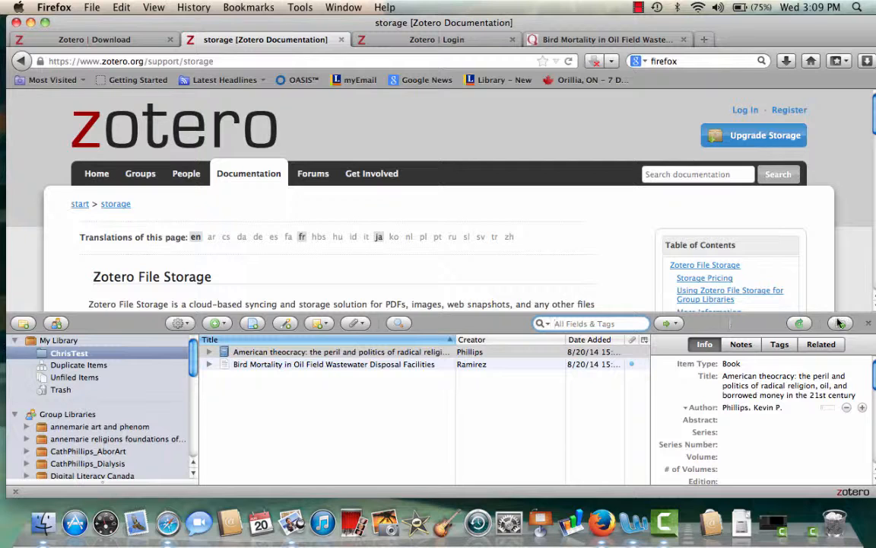
{"action": "left_click", "coordinate": [868, 325]}
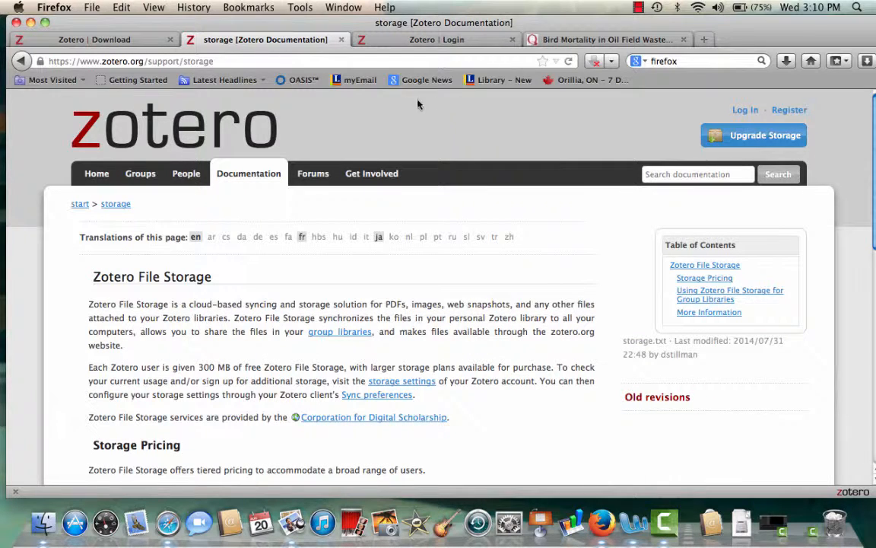
Go to the Orillia campus library page and on to the Lakehead University Library home page
{"action": "left_click", "coordinate": [488, 81]}
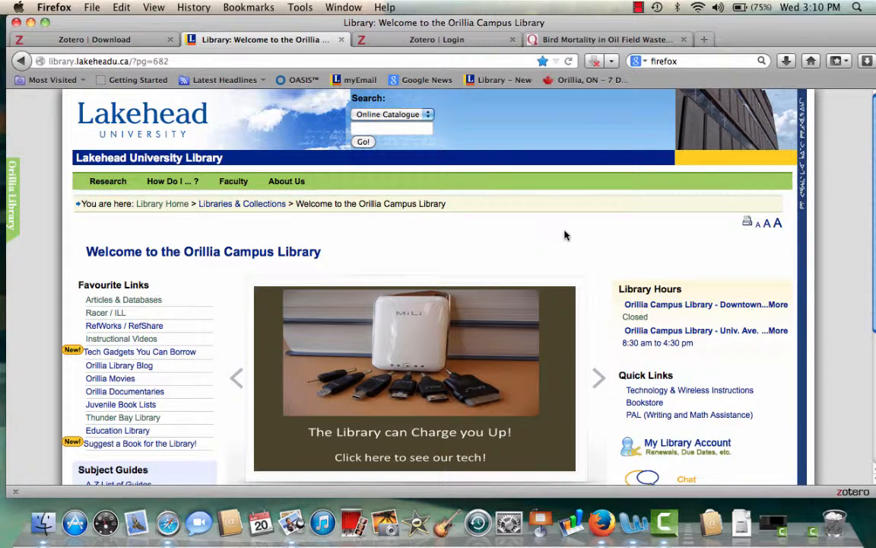
{"action": "left_click", "coordinate": [188, 156]}
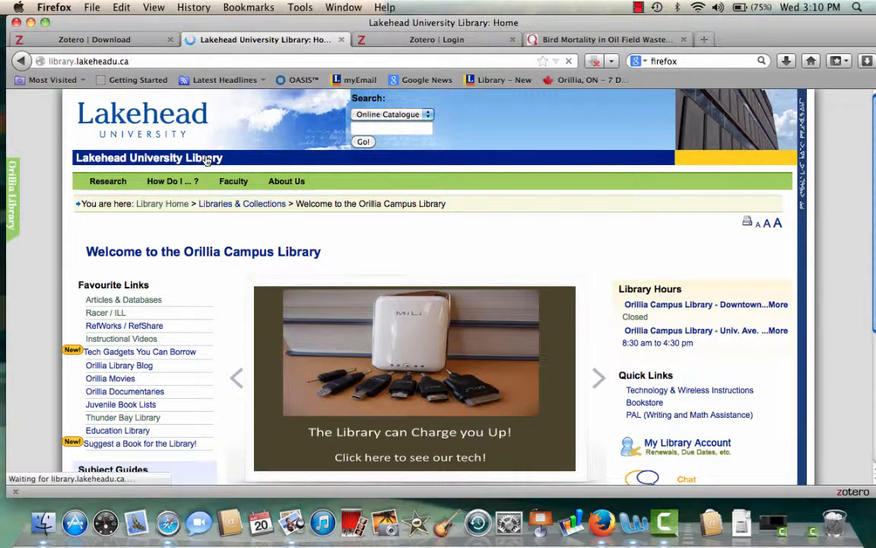